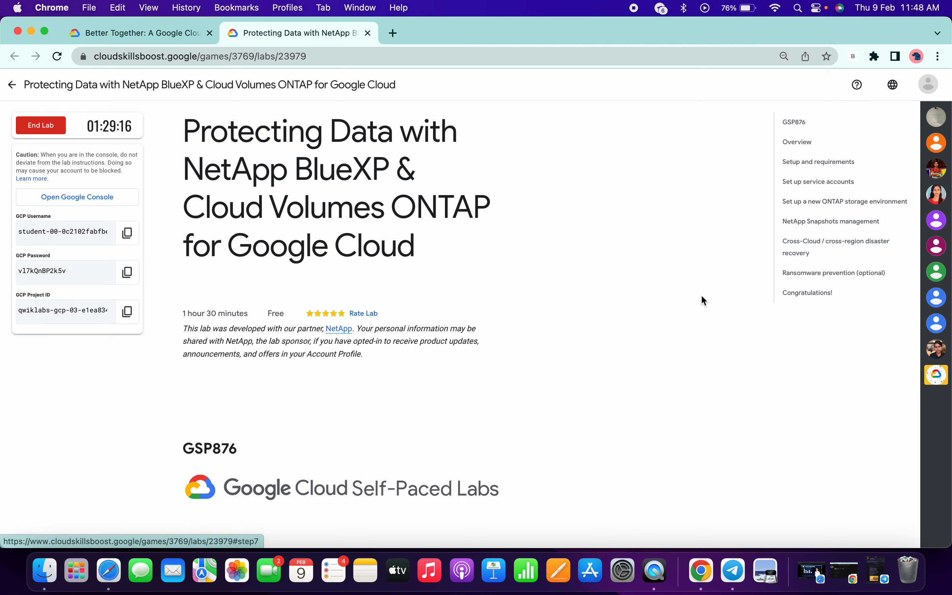
Activate Cloud Shell in the lab project's console, collapse the navigation menu, and return to the lab page.
{"action": "key", "text": "ctrl+Right"}
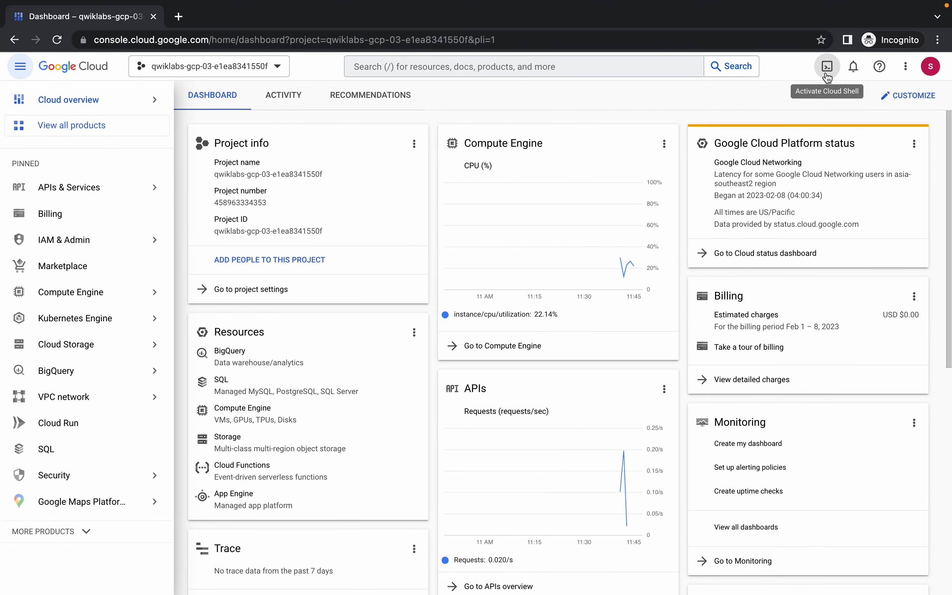
{"action": "left_click", "coordinate": [827, 72]}
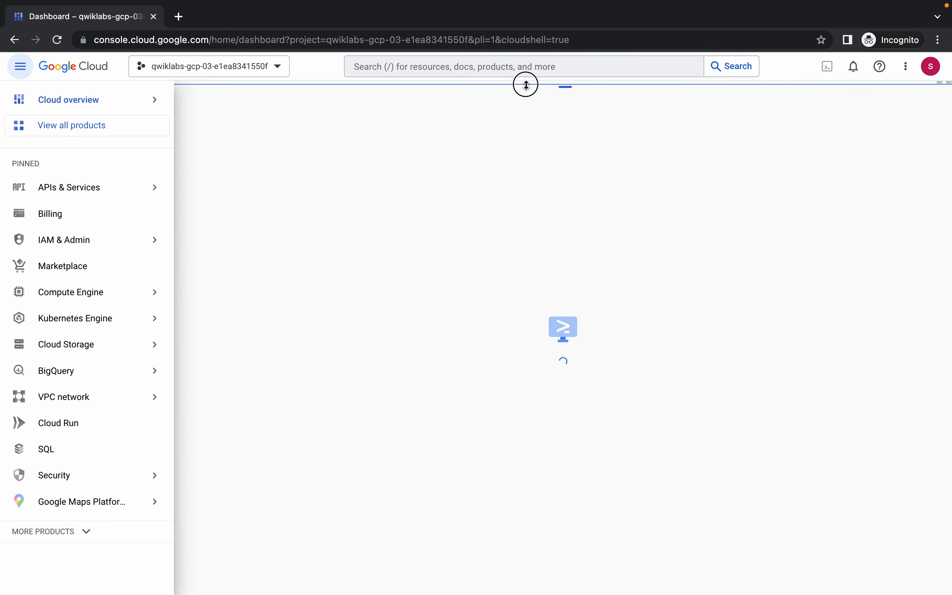
{"action": "mouse_move", "coordinate": [50, 92]}
{"action": "left_click", "coordinate": [20, 66]}
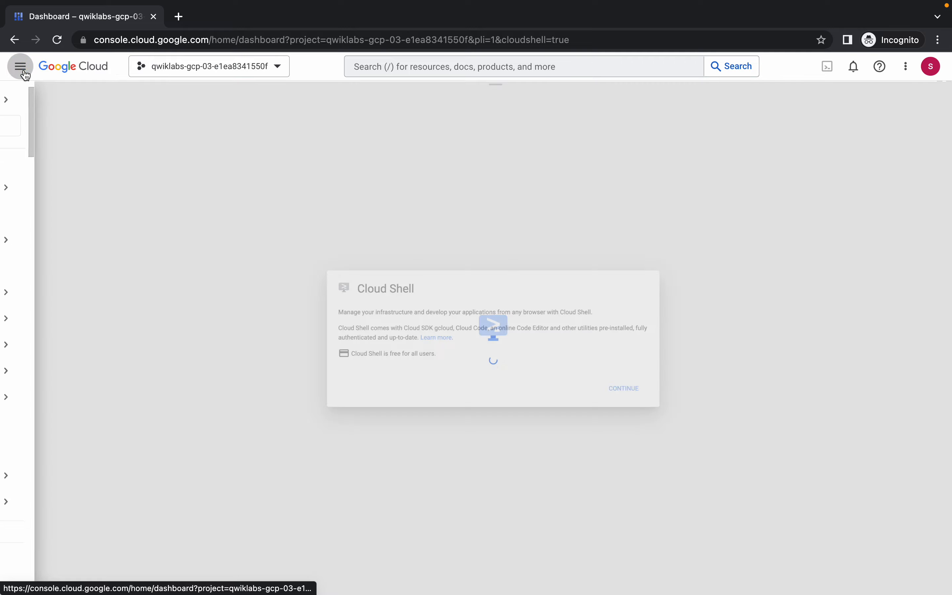
{"action": "key", "text": "ctrl+Left"}
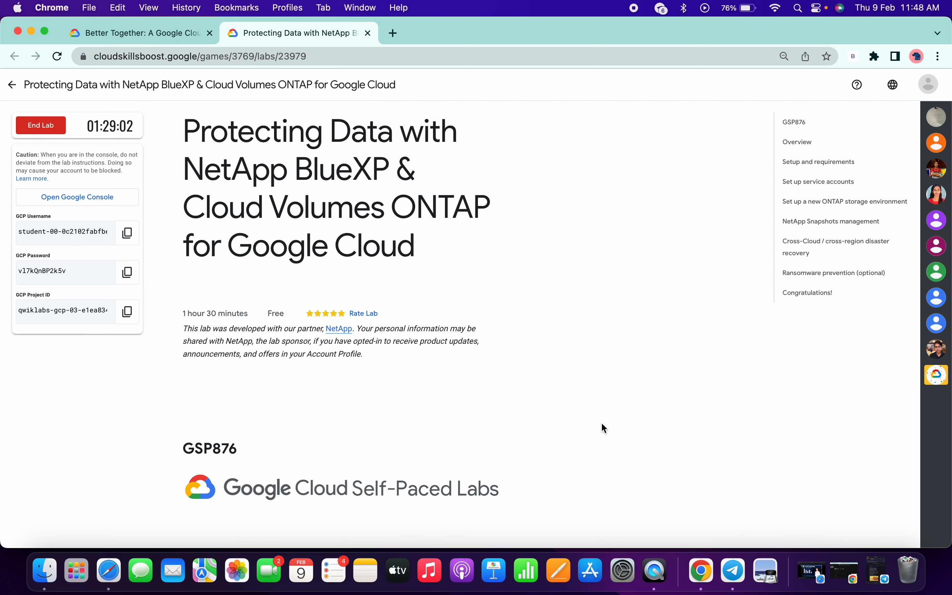
Scroll the lab to 'Set up service accounts', then continue past the Cloud Shell introduction in the console.
{"action": "scroll", "coordinate": [605, 428], "scroll_direction": "down", "scroll_amount": 10}
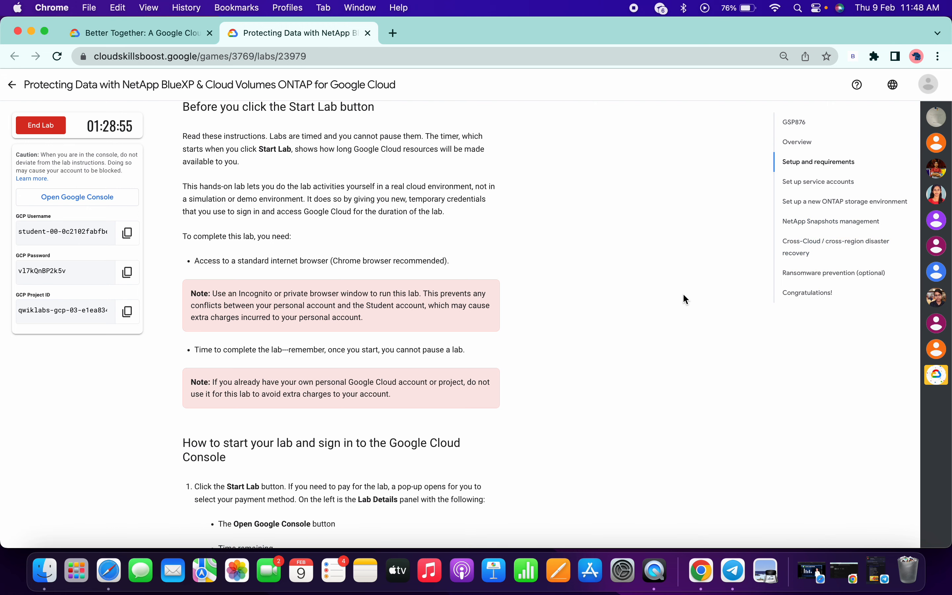
{"action": "scroll", "coordinate": [684, 295], "scroll_direction": "down", "scroll_amount": 20}
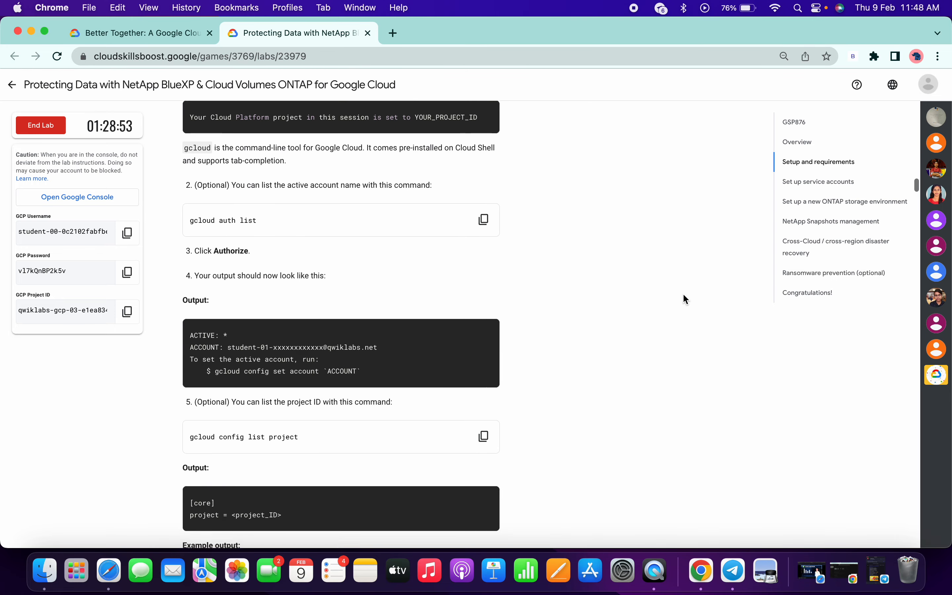
{"action": "scroll", "coordinate": [683, 295], "scroll_direction": "down", "scroll_amount": 7}
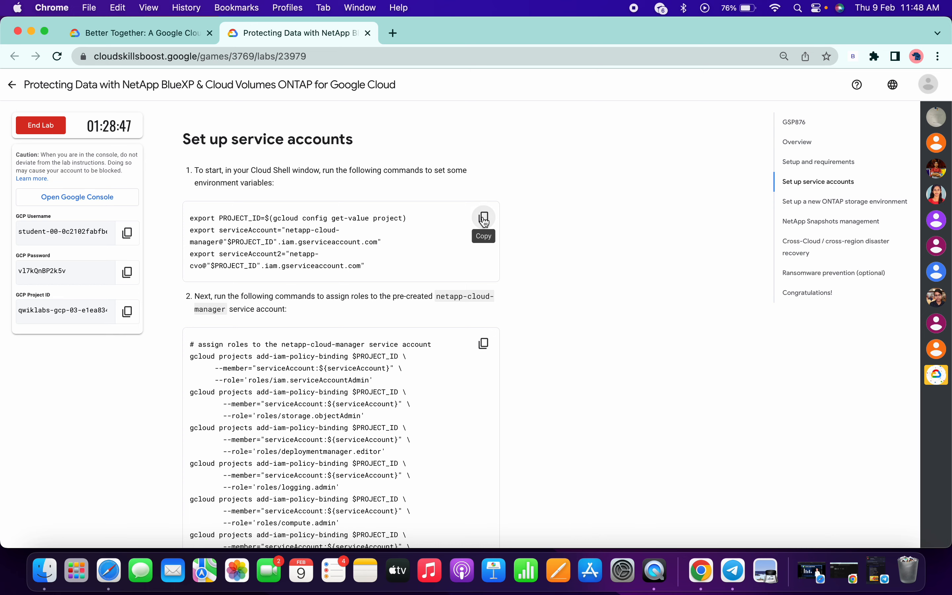
{"action": "key", "text": "ctrl+Right"}
{"action": "left_click", "coordinate": [636, 404]}
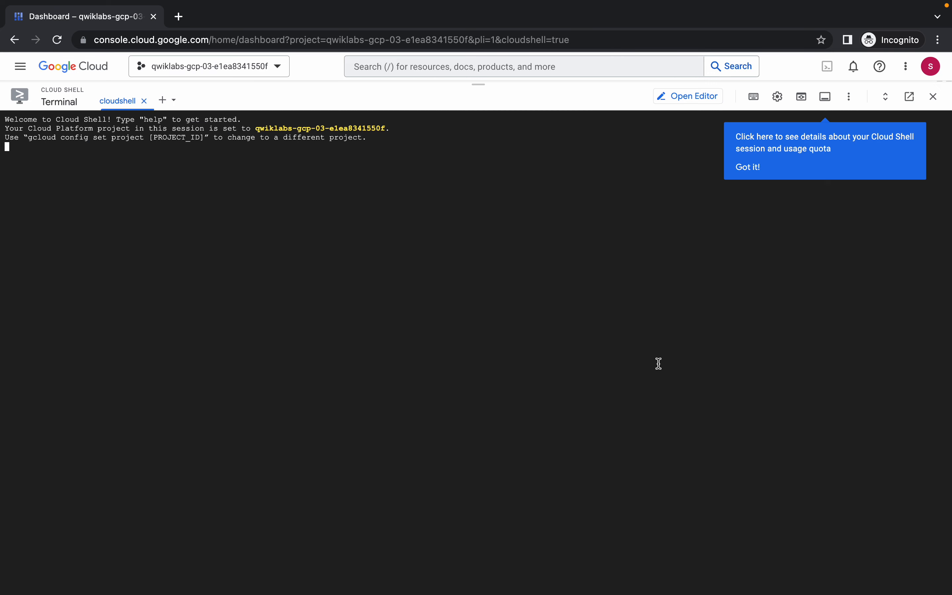
Run the export commands and the netapp-cloud-manager role-binding block in Cloud Shell, authorizing credentials.
{"action": "type", "text": "export PROJECT_ID=$(gcloud config get-value project) export serviceAccount=\"netapp-cloud-manager@\"$PROJECT_ID\".iam.gserviceaccount.com\" export serviceAccount2=\"netapp-cvo@\"$PROJECT_ID\".iam.gserviceaccount.com\""}
{"action": "key", "text": "ctrl+Left"}
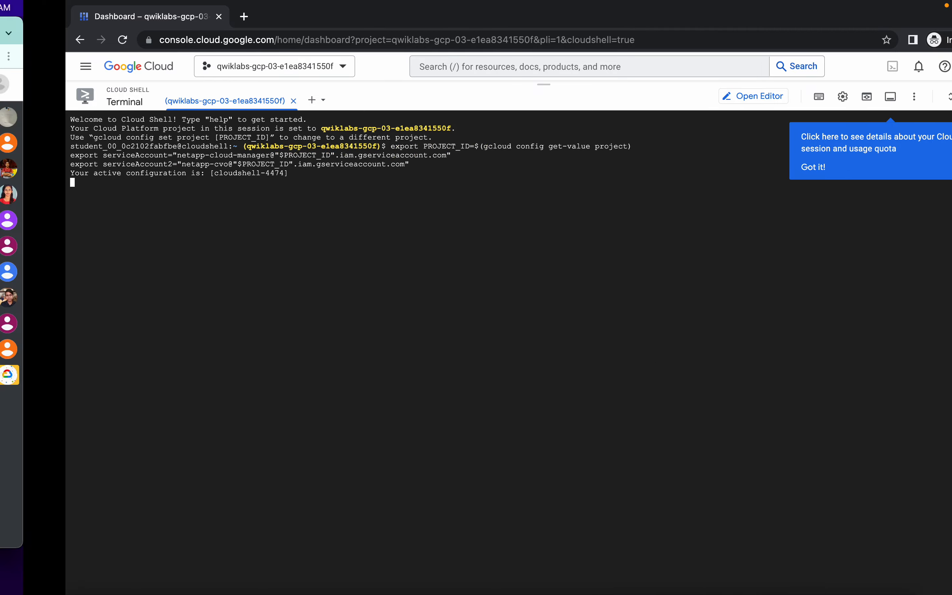
{"action": "scroll", "coordinate": [454, 276], "scroll_direction": "down", "scroll_amount": 4}
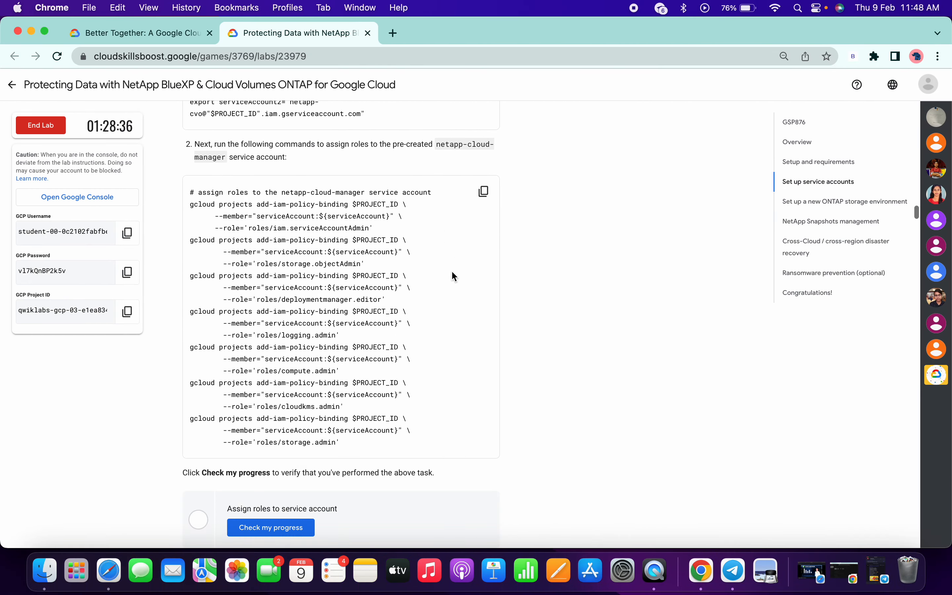
{"action": "left_click", "coordinate": [485, 193]}
{"action": "key", "text": "ctrl+Right"}
{"action": "key", "text": "super+v"}
{"action": "key", "text": "Return"}
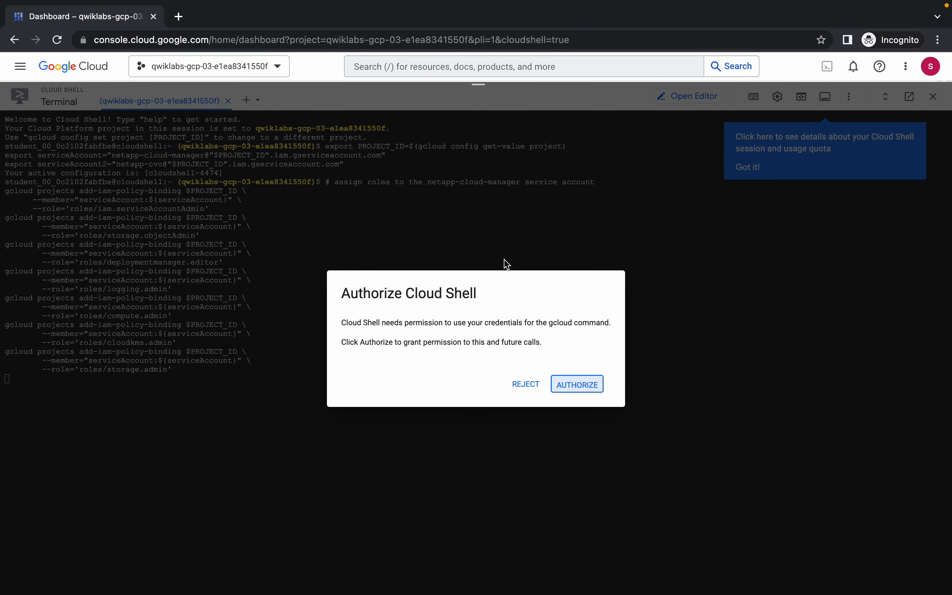
{"action": "key", "text": "Return"}
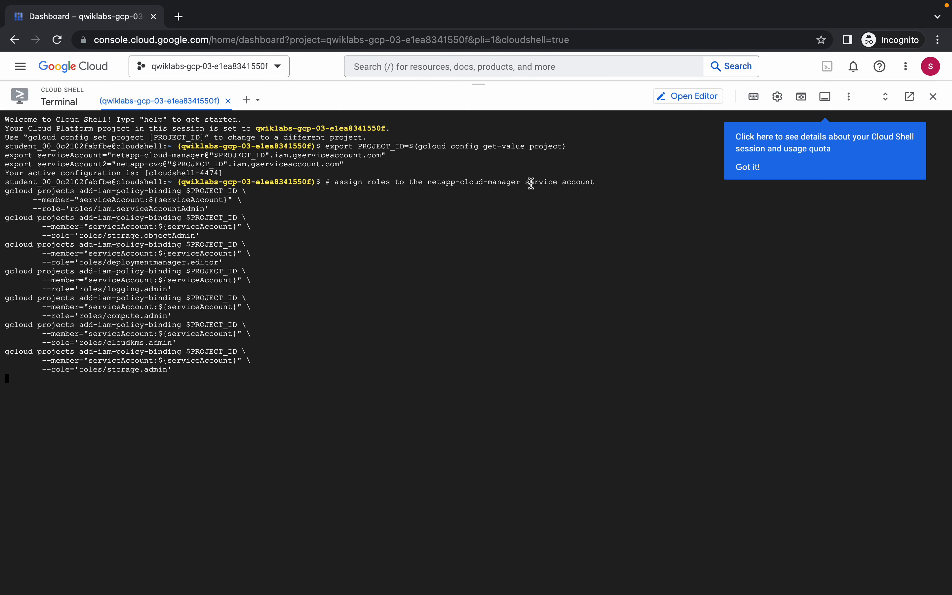
Search the console for 'vm', open VM instances, and return to the lab instructions.
{"action": "left_click", "coordinate": [474, 67]}
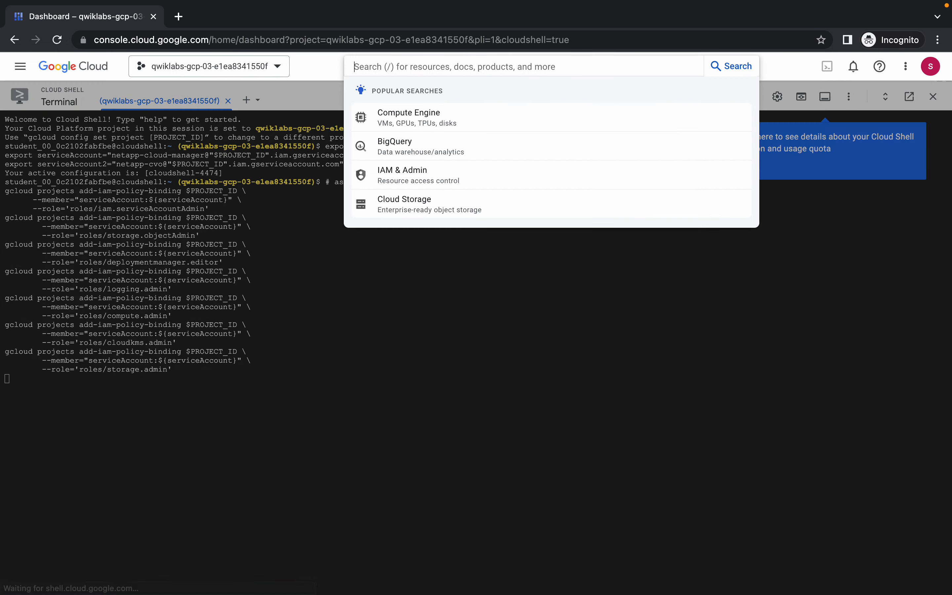
{"action": "type", "text": "vm ins"}
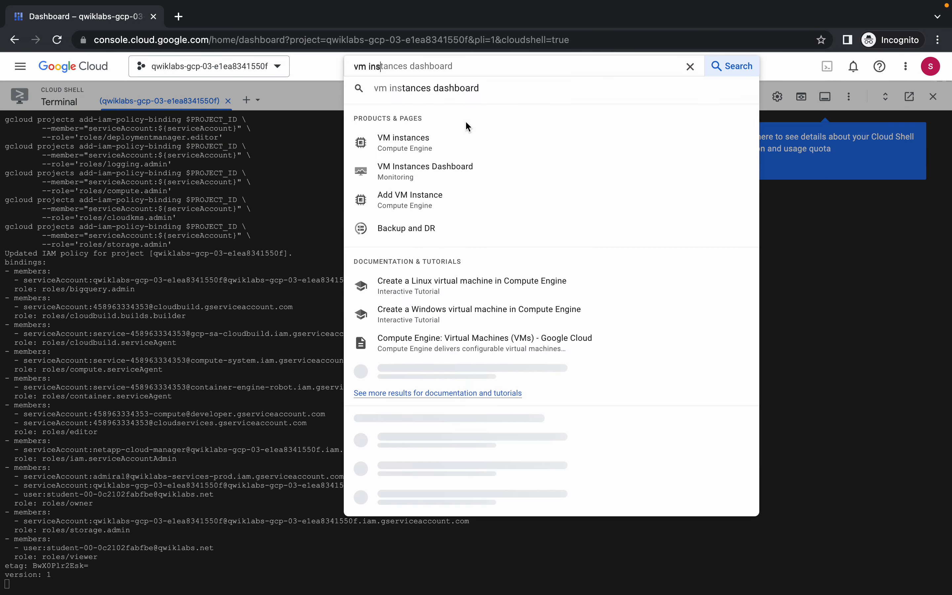
{"action": "left_click", "coordinate": [431, 146], "text": "super"}
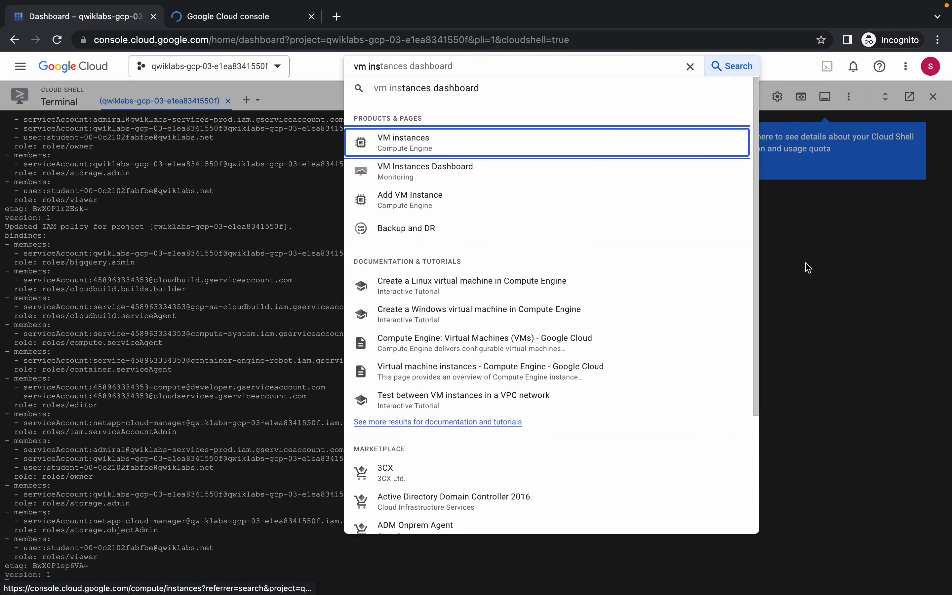
{"action": "key", "text": "ctrl+Left"}
Copy the netapp-cvo service account commands and paste them into Cloud Shell, dismissing the quota tip.
{"action": "scroll", "coordinate": [484, 193], "scroll_direction": "down", "scroll_amount": 8}
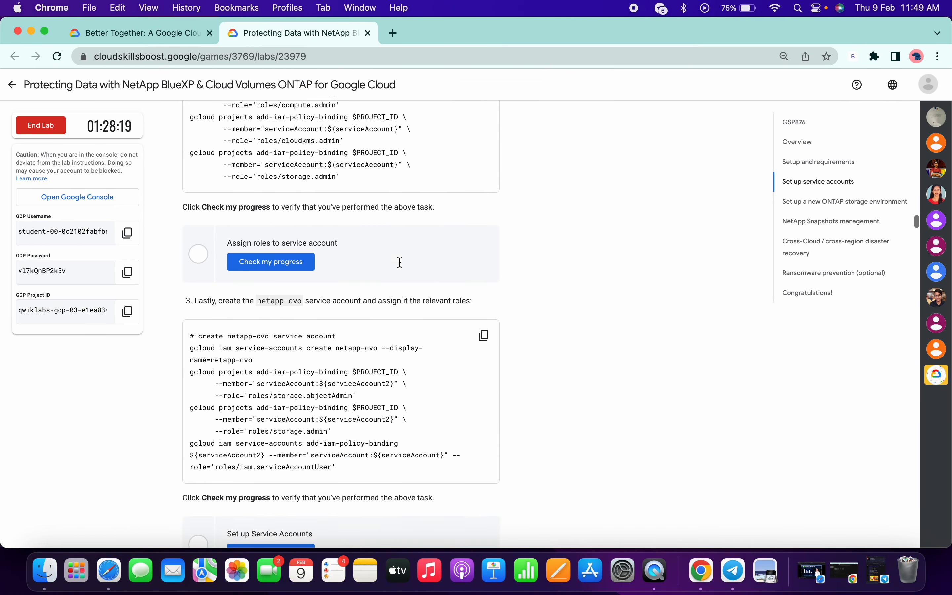
{"action": "left_click", "coordinate": [485, 308]}
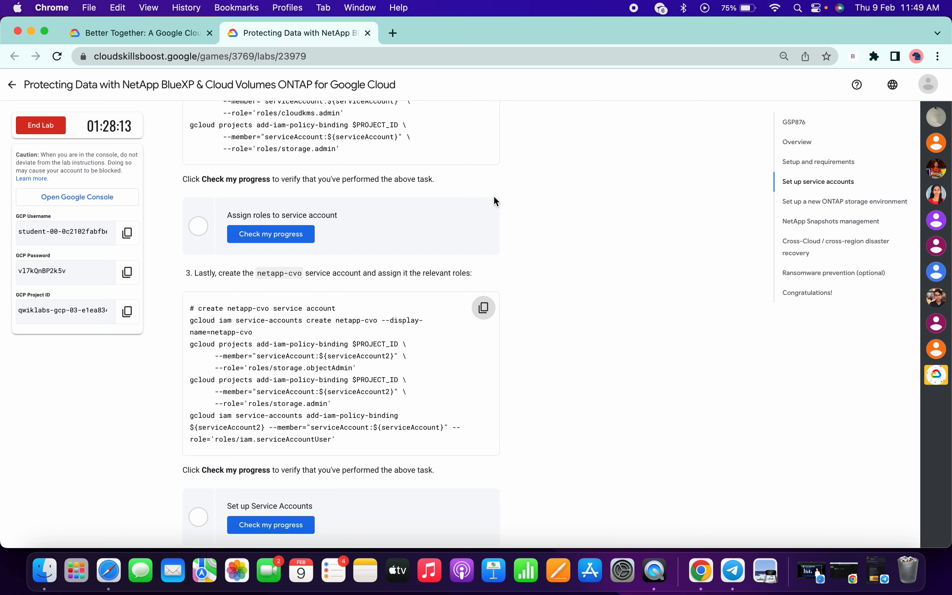
{"action": "key", "text": "ctrl+Right"}
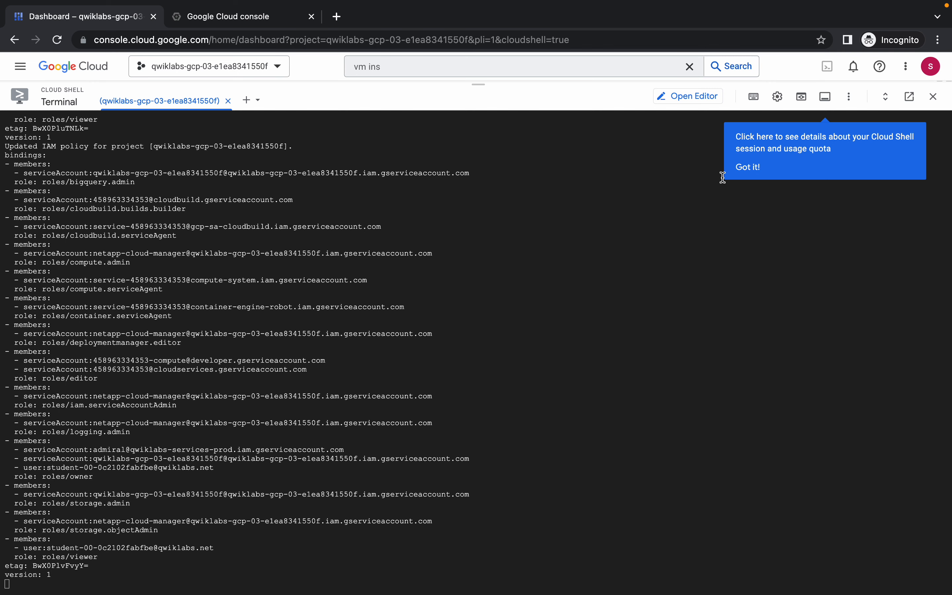
{"action": "left_click", "coordinate": [733, 175]}
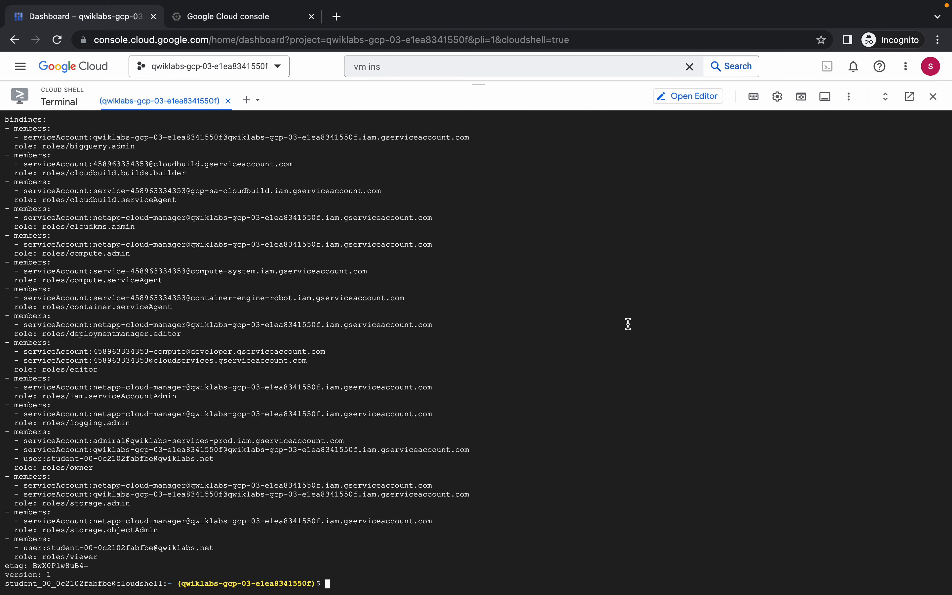
{"action": "key", "text": "ctrl+v"}
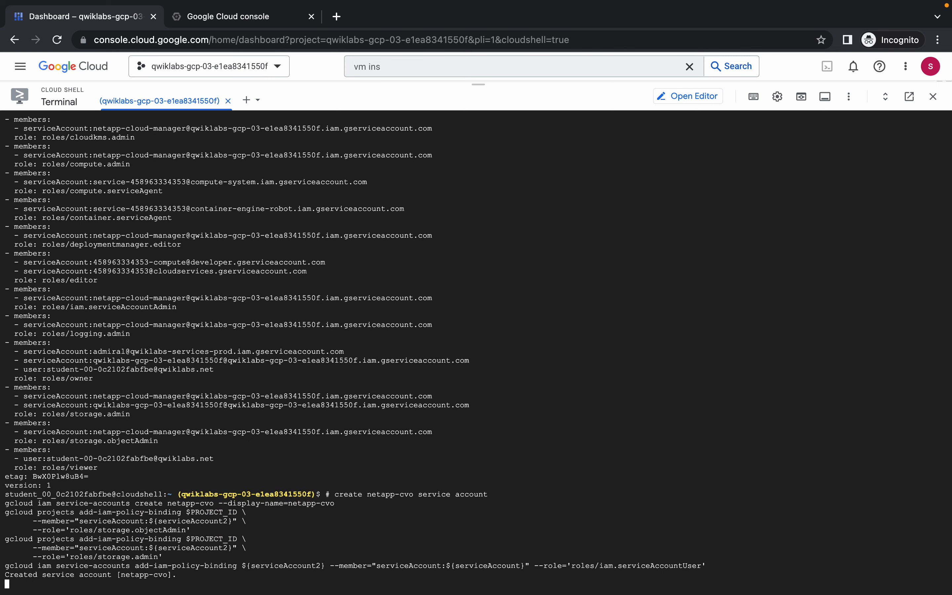
From the VM instances list, open the cloudmanager VM's External IP 35.193.40.88.
{"action": "left_click", "coordinate": [229, 16]}
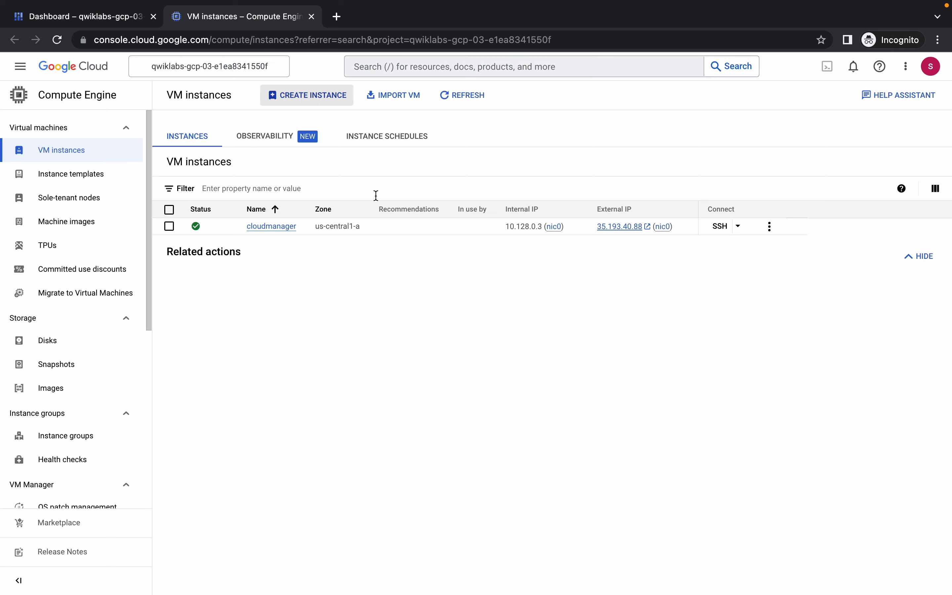
{"action": "left_click", "coordinate": [604, 227]}
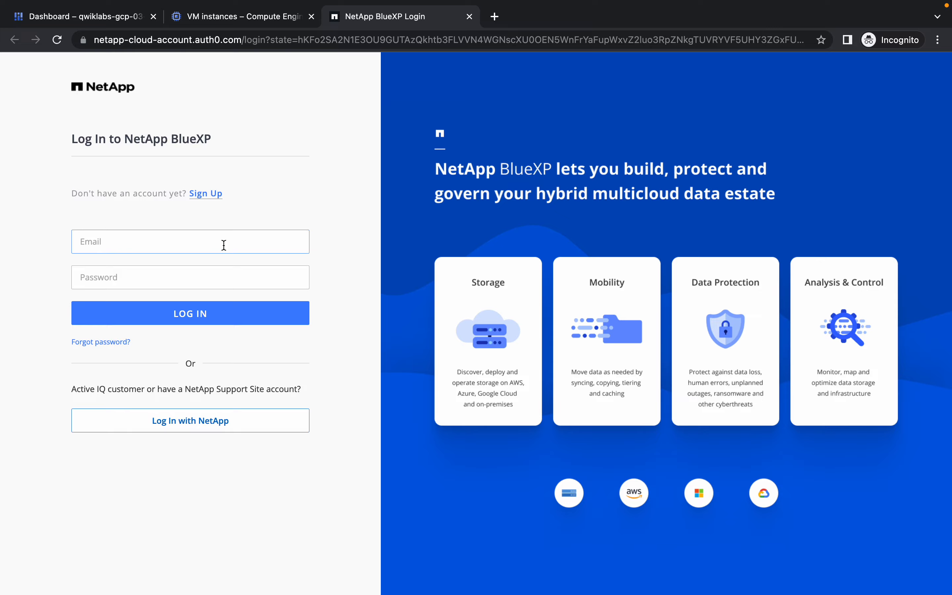
Switch BlueXP to sign-up and paste the lab username as email and the lab password.
{"action": "left_click", "coordinate": [203, 192]}
{"action": "key", "text": "ctrl+Left"}
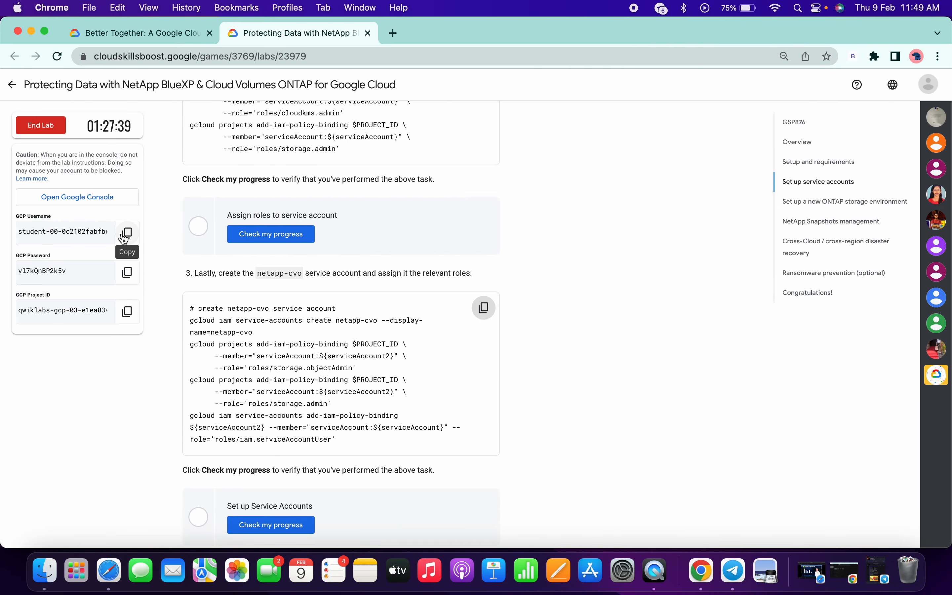
{"action": "key", "text": "ctrl+Right"}
{"action": "left_click", "coordinate": [168, 246]}
{"action": "key", "text": "super+v"}
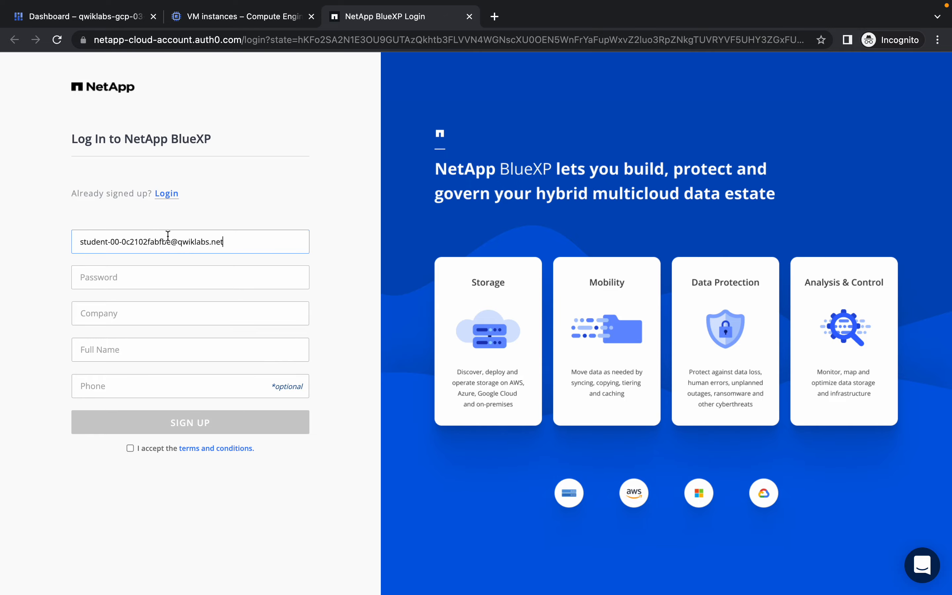
{"action": "key", "text": "ctrl+Left"}
{"action": "left_click", "coordinate": [125, 271]}
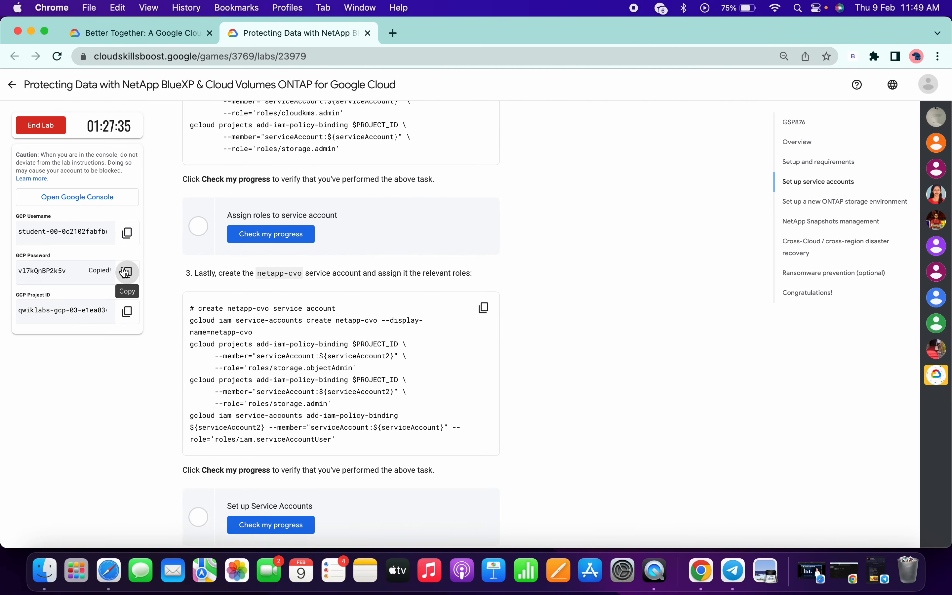
{"action": "key", "text": "ctrl+Right"}
{"action": "left_click", "coordinate": [183, 286]}
{"action": "key", "text": "super+v"}
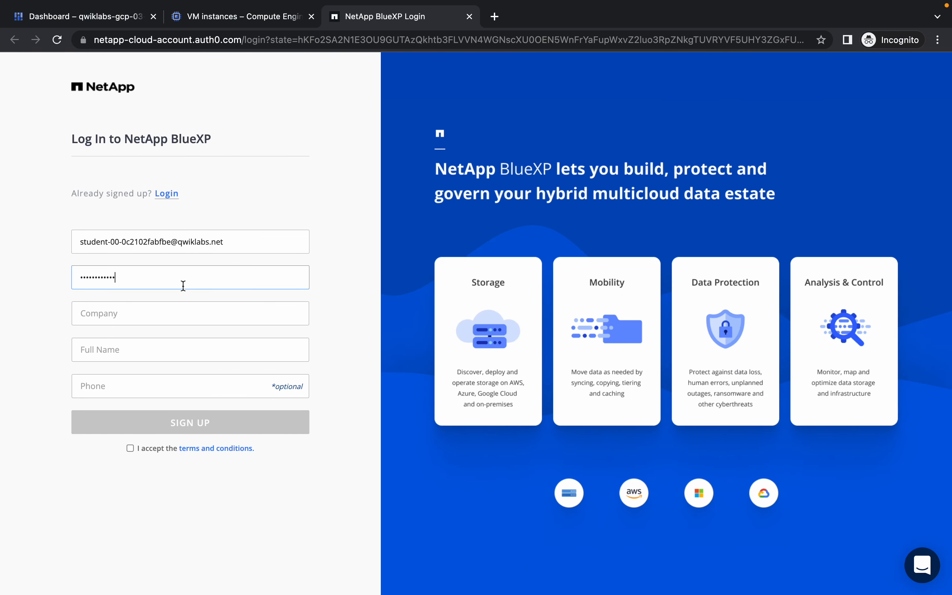
Enter company 'Google' and a full name, accept the terms, and submit the sign-up form.
{"action": "left_click", "coordinate": [182, 313]}
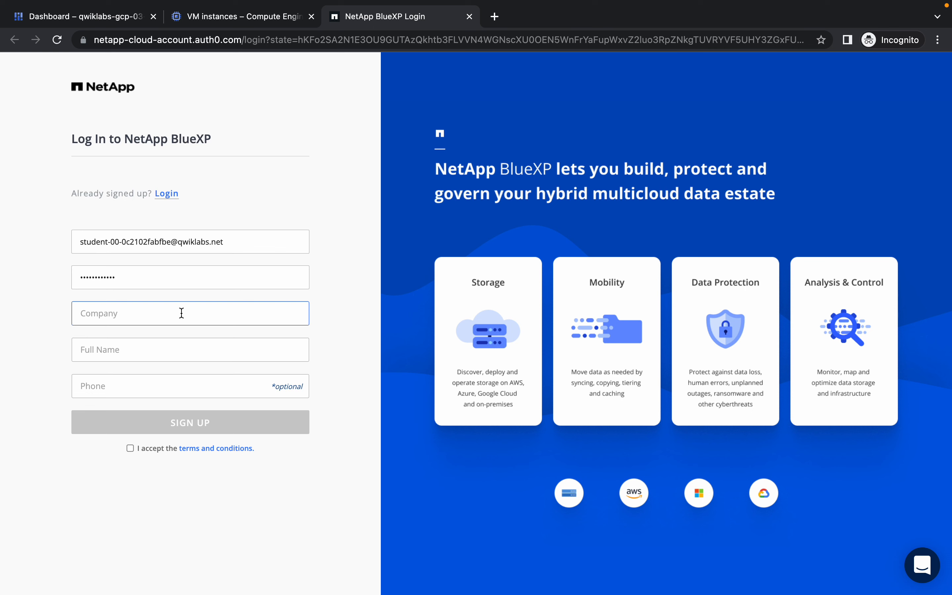
{"action": "type", "text": "Google"}
{"action": "key", "text": "Tab"}
{"action": "type", "text": "Qu"}
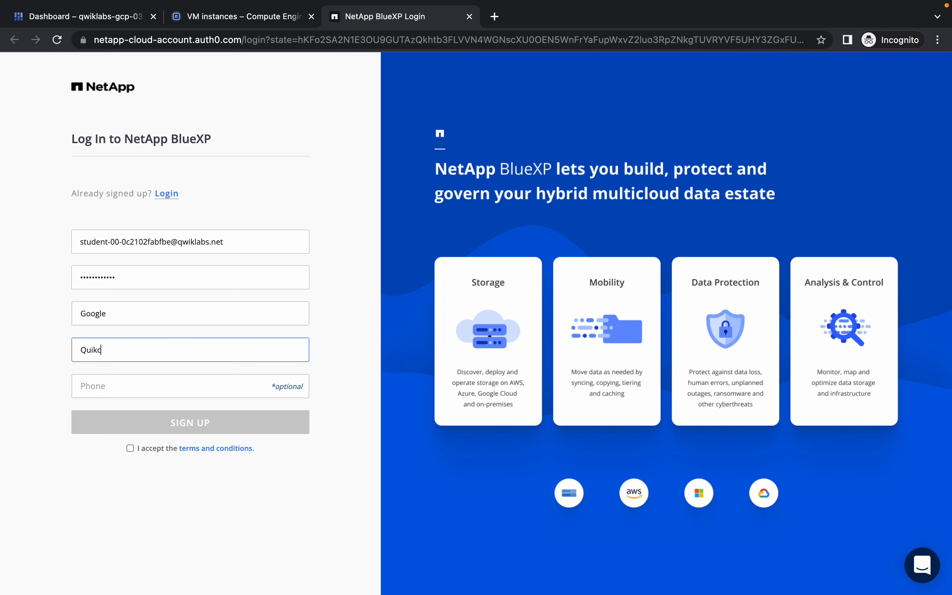
{"action": "type", "text": "ikclab"}
{"action": "left_click", "coordinate": [132, 449]}
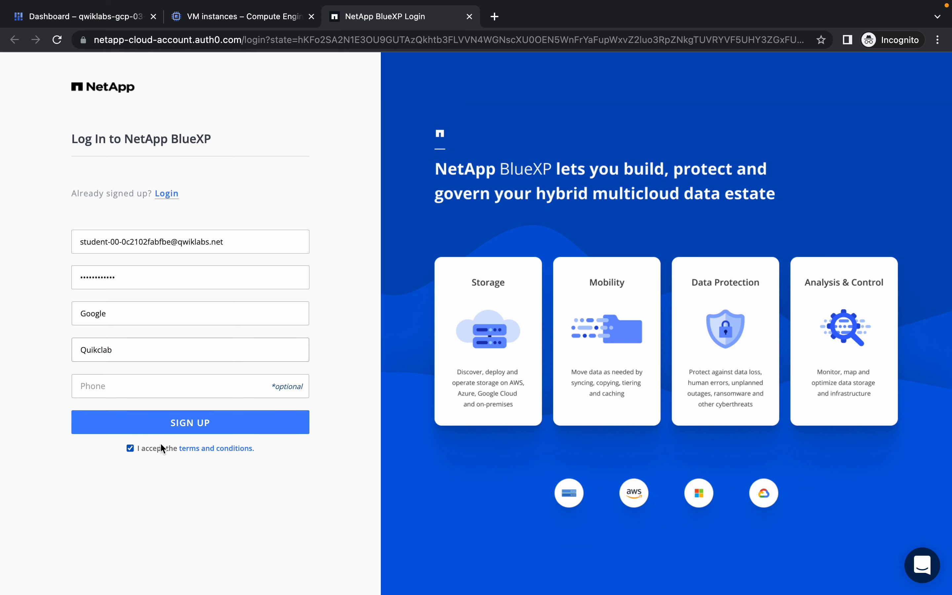
{"action": "left_click", "coordinate": [191, 427]}
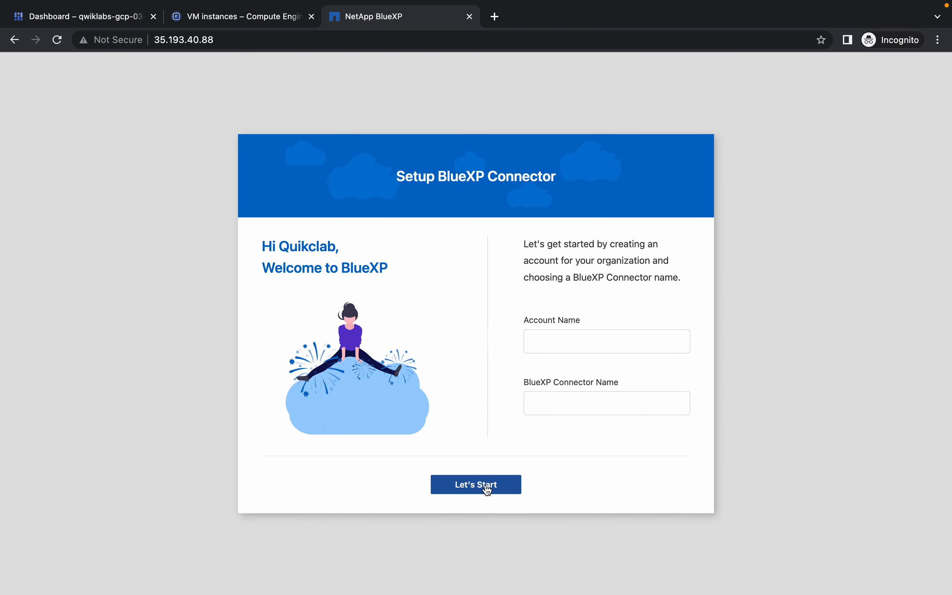
Name both the account and the BlueXP Connector 'user' and start deploying the connector.
{"action": "left_click", "coordinate": [489, 482]}
{"action": "left_click", "coordinate": [556, 341]}
{"action": "type", "text": "user"}
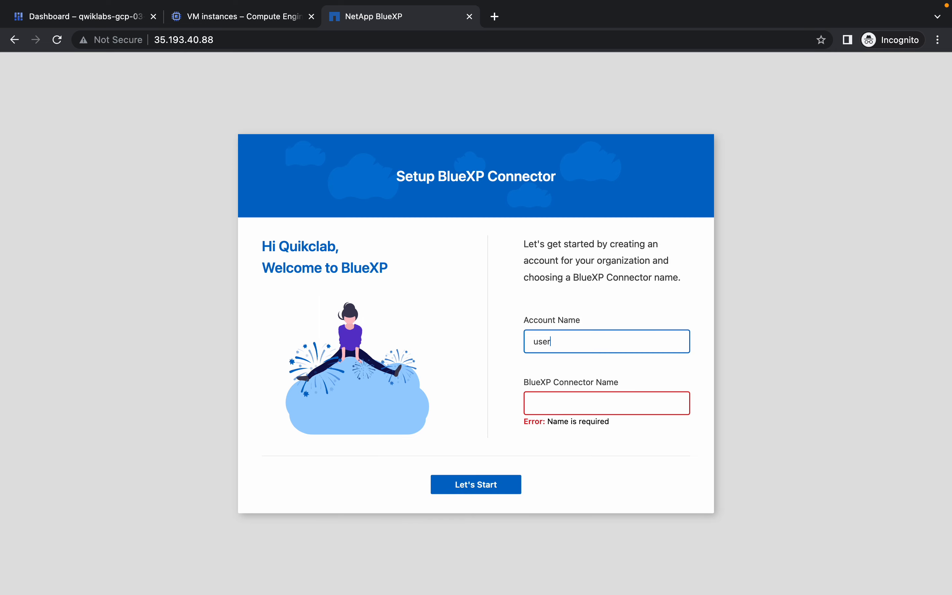
{"action": "key", "text": "Tab"}
{"action": "type", "text": "user"}
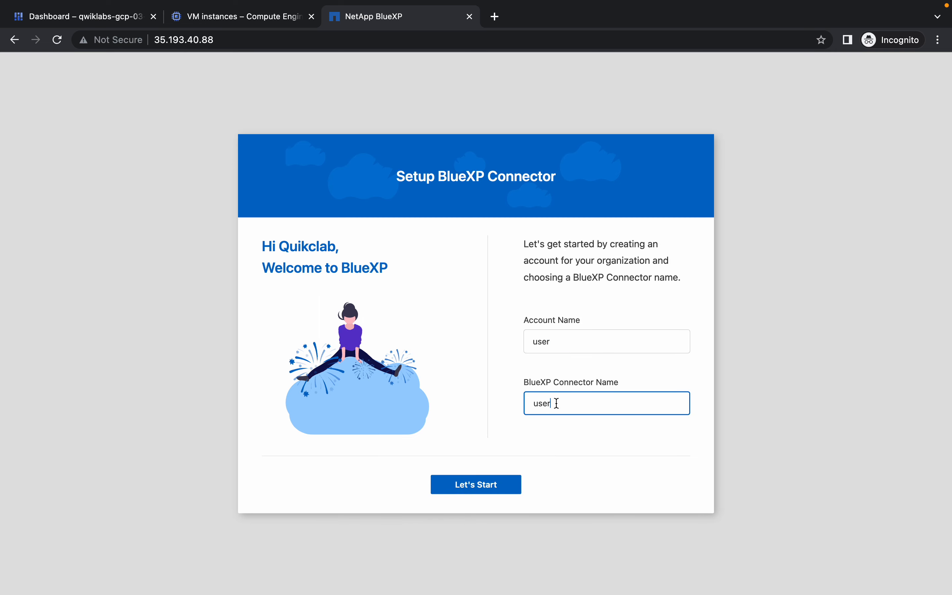
{"action": "left_click", "coordinate": [480, 485]}
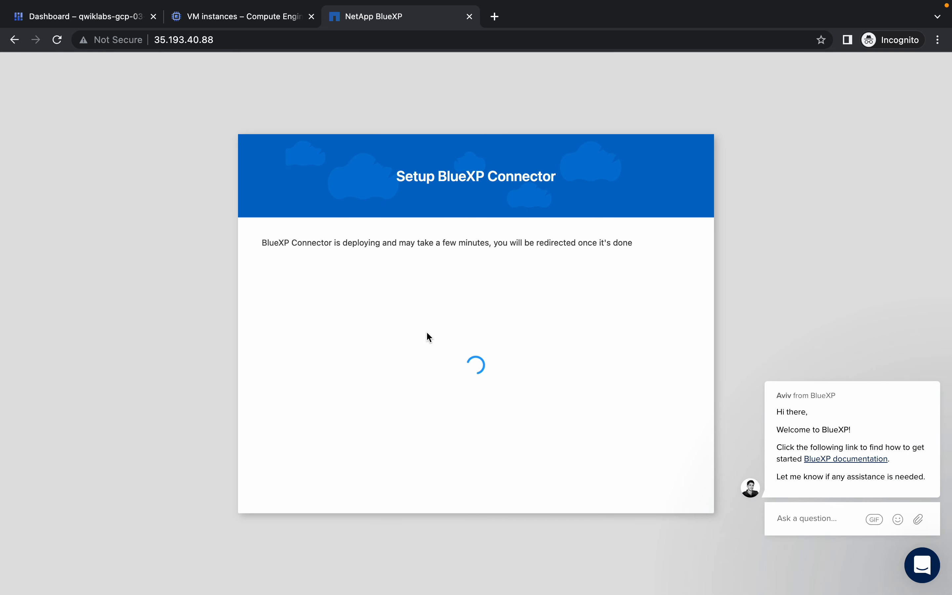
Open the rapidtables online Notepad in a new tab, then go back to the BlueXP setup page.
{"action": "key", "text": "super+t"}
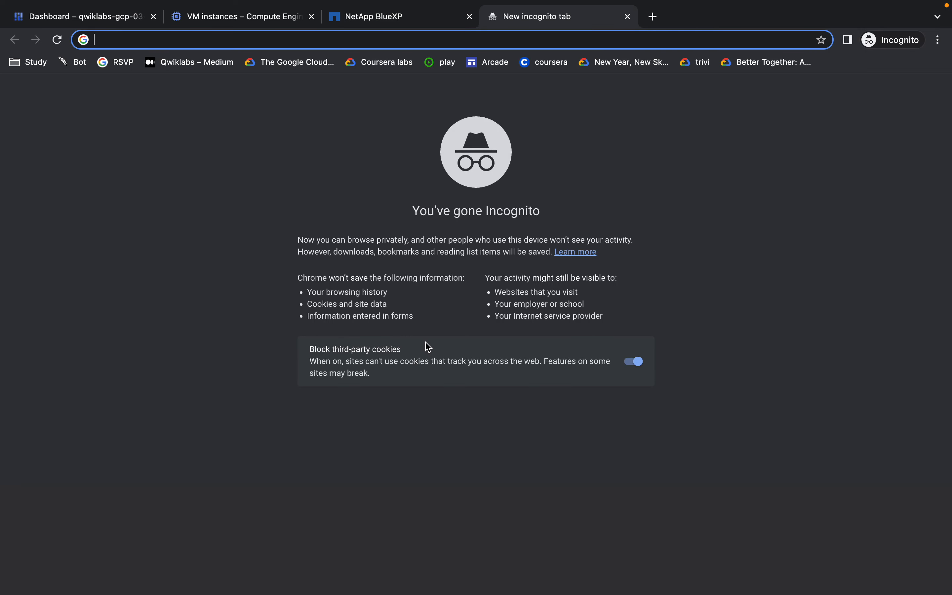
{"action": "type", "text": "online"}
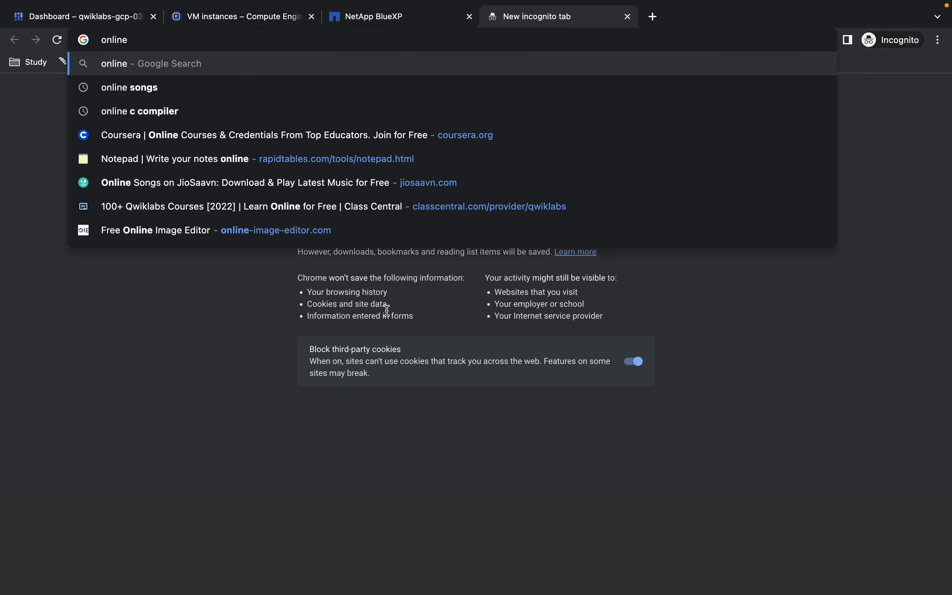
{"action": "left_click", "coordinate": [229, 161]}
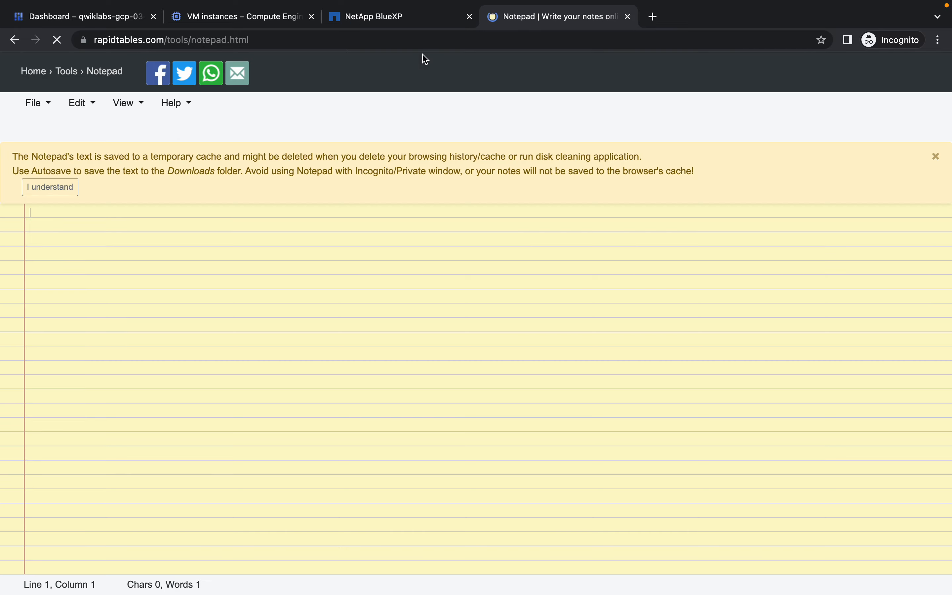
{"action": "left_click", "coordinate": [397, 20]}
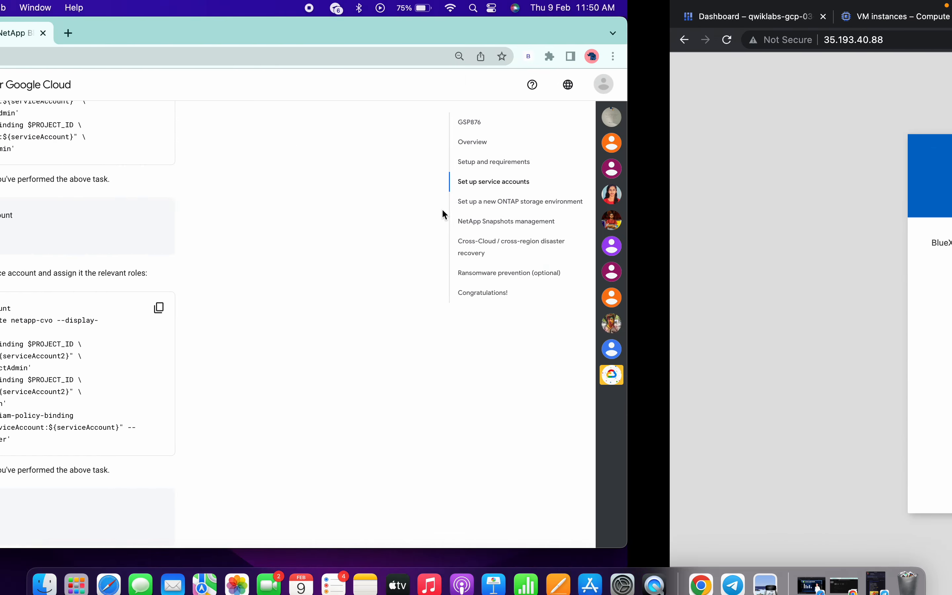
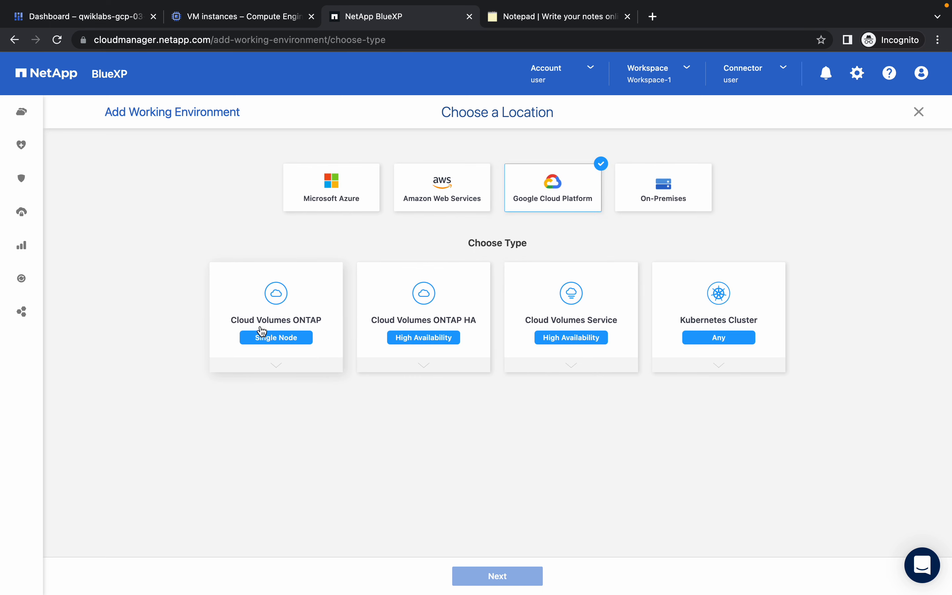
Start a Cloud Volumes ONTAP Single Node working environment named cluster1.
{"action": "left_click", "coordinate": [281, 345]}
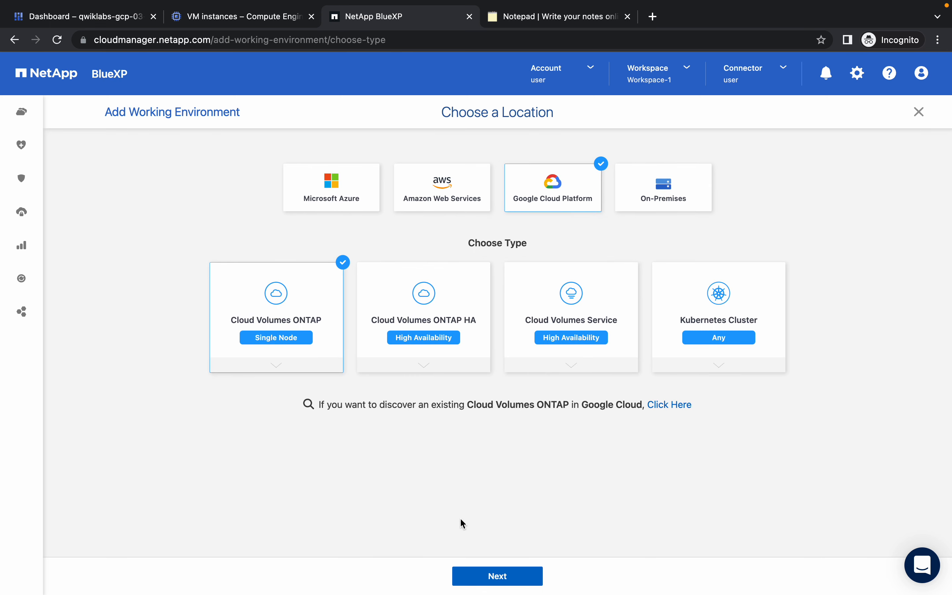
{"action": "left_click", "coordinate": [498, 576]}
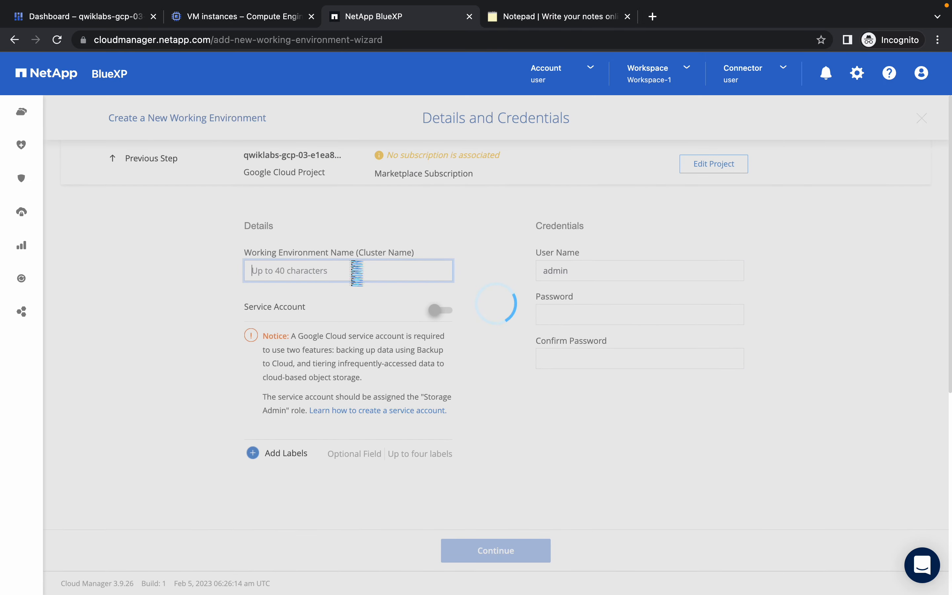
{"action": "type", "text": "cu"}
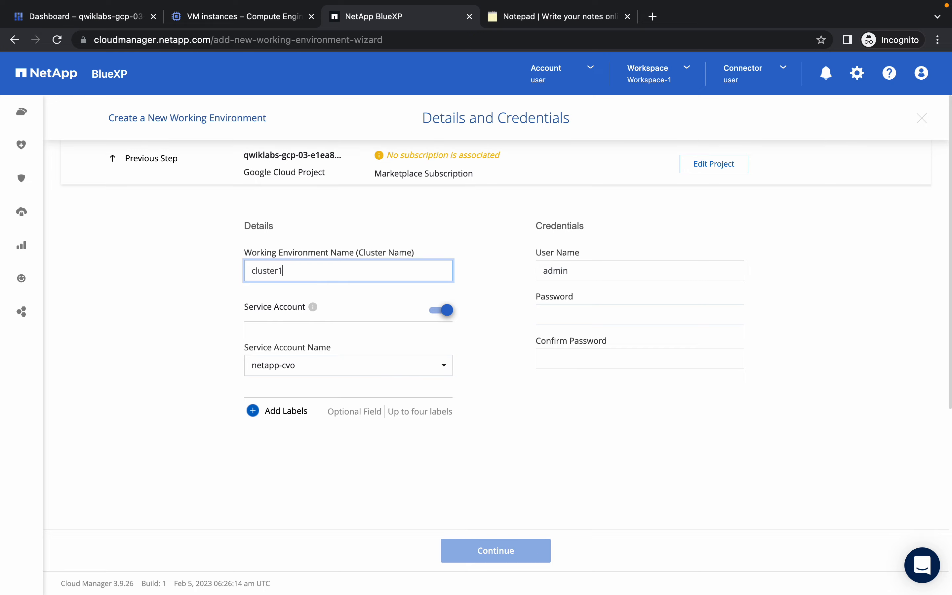
Copy the lab's admin password into both password fields and proceed to Services.
{"action": "key", "text": "ctrl+Left"}
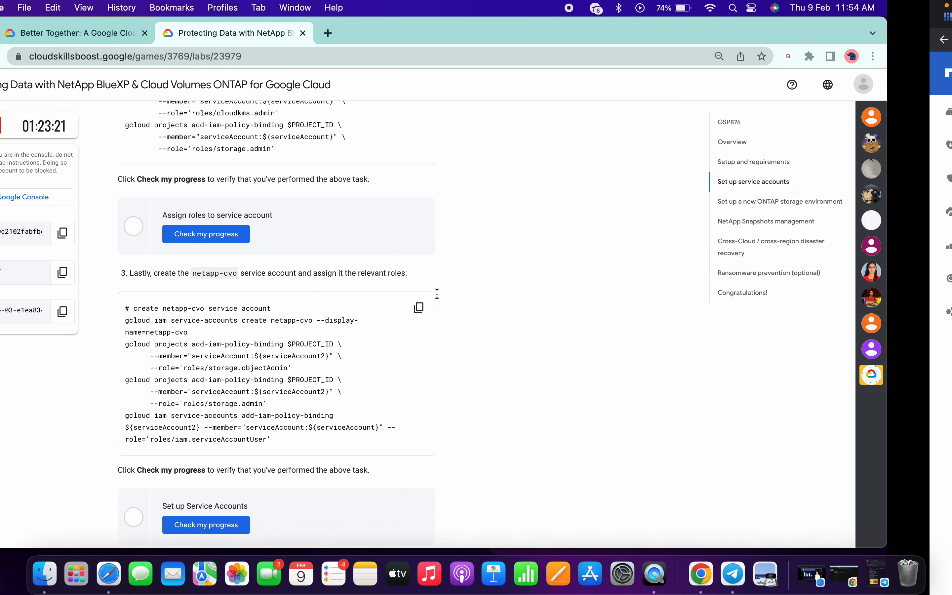
{"action": "left_click", "coordinate": [130, 270]}
{"action": "key", "text": "ctrl+Right"}
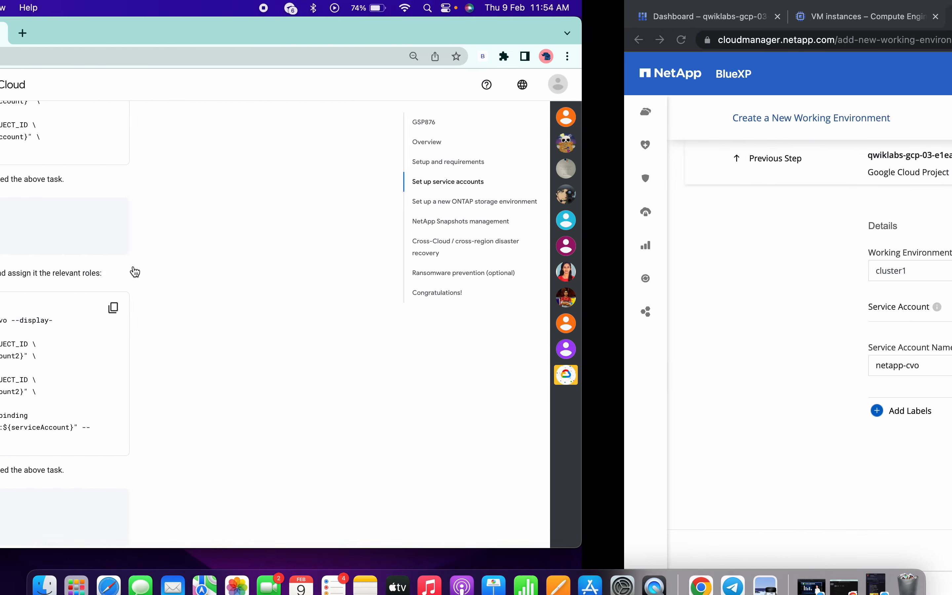
{"action": "left_click", "coordinate": [577, 312]}
{"action": "key", "text": "super+v"}
{"action": "left_click", "coordinate": [575, 358]}
{"action": "key", "text": "super+v"}
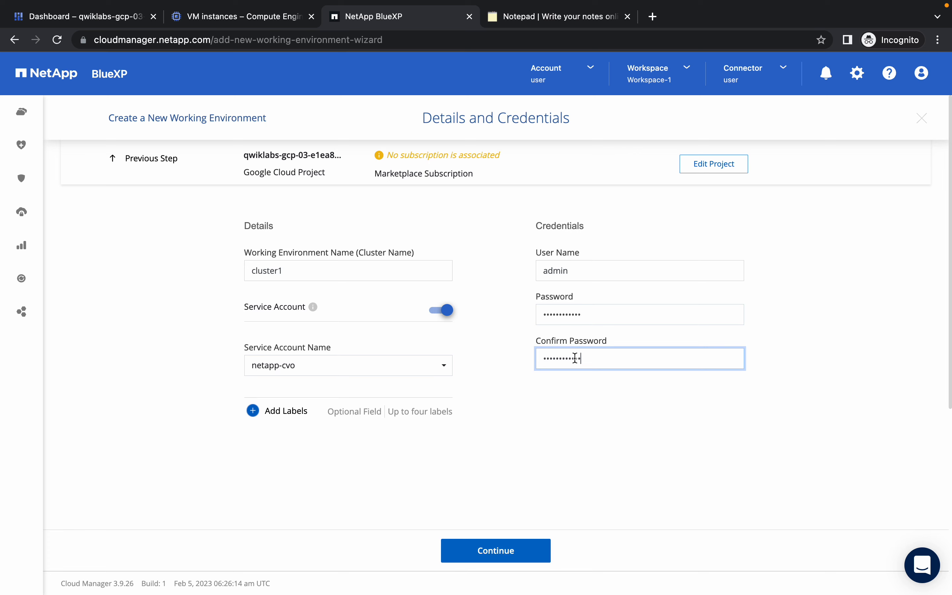
{"action": "left_click", "coordinate": [509, 548]}
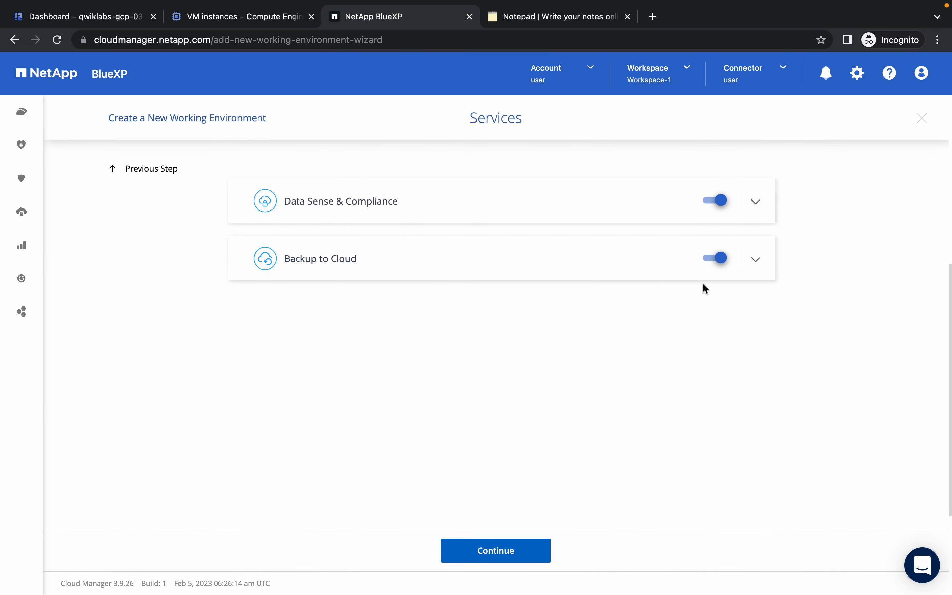
Disable Backup to Cloud and verify us-central1-a default VPC connectivity to Google storage.
{"action": "left_click", "coordinate": [722, 263]}
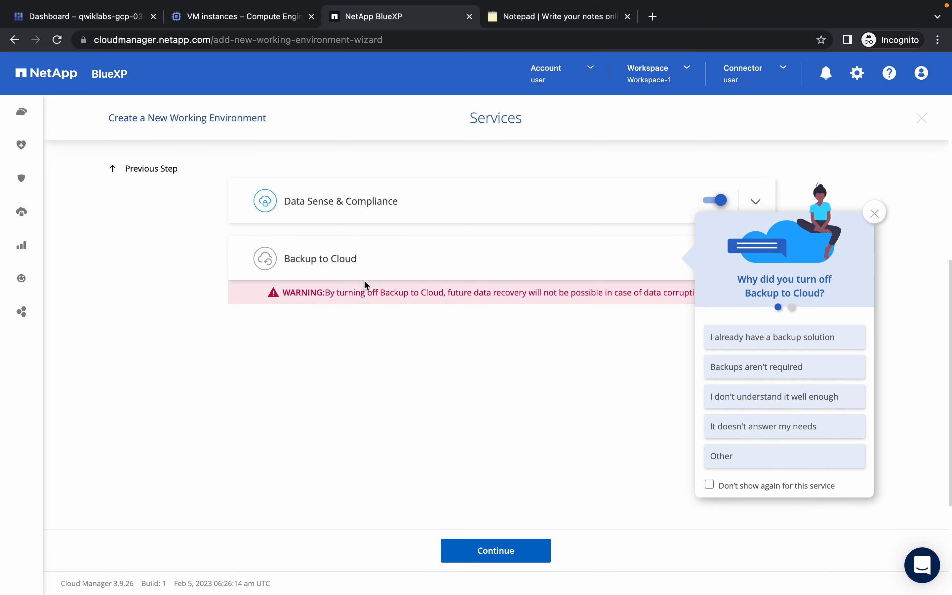
{"action": "left_click", "coordinate": [875, 213]}
{"action": "left_click", "coordinate": [506, 561]}
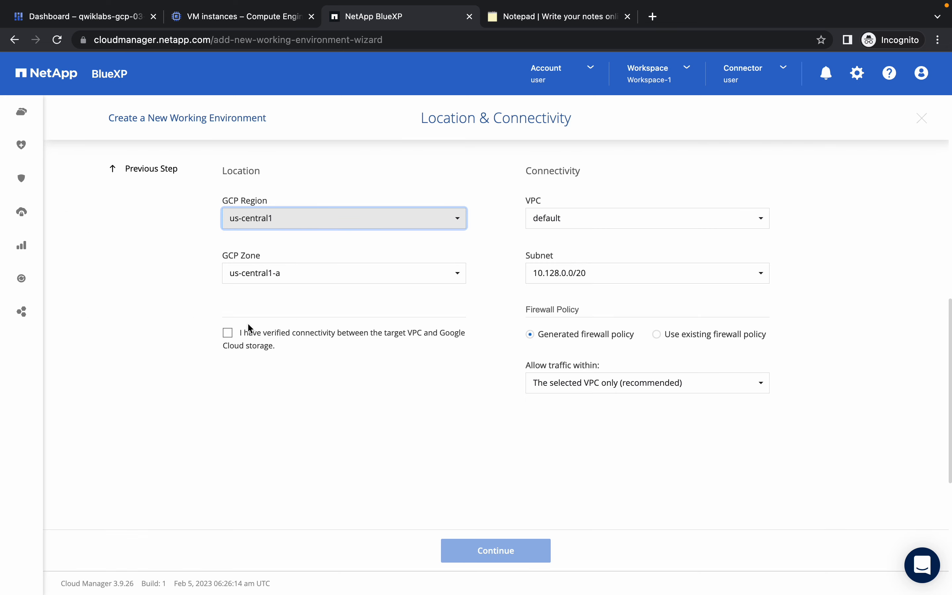
{"action": "left_click", "coordinate": [228, 333]}
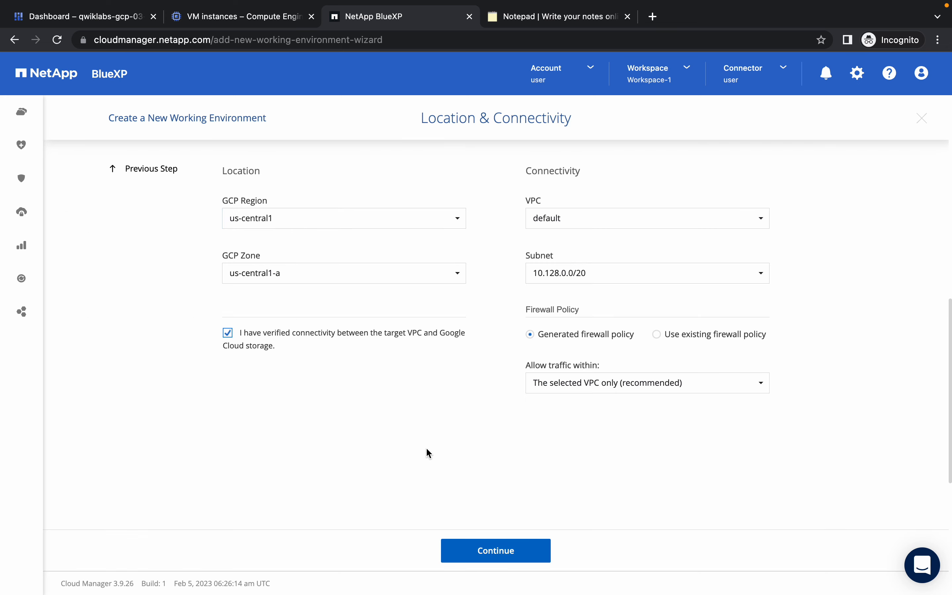
{"action": "left_click", "coordinate": [497, 552]}
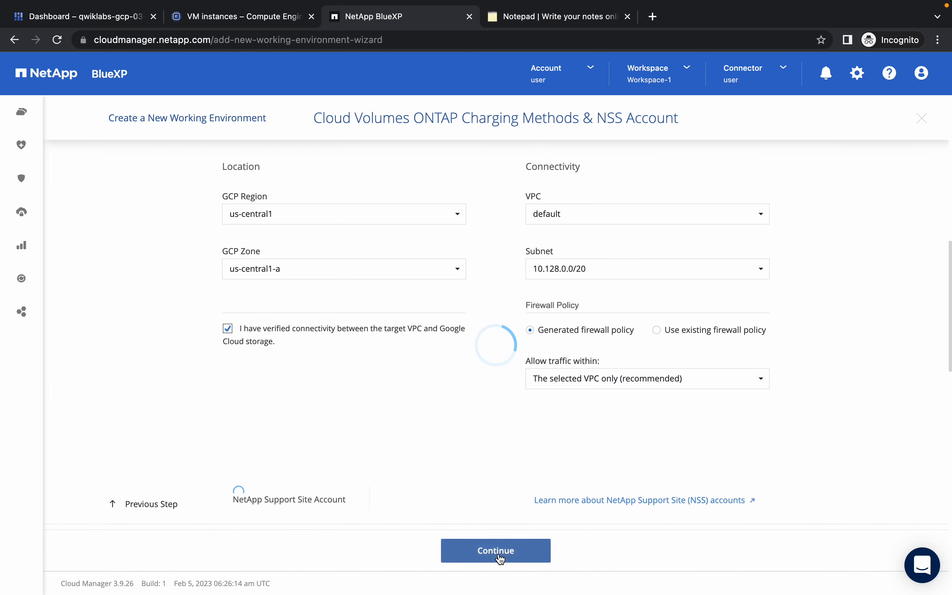
Choose Freemium (Up to 500 GiB) charging and switch to a custom configuration.
{"action": "left_click", "coordinate": [291, 441]}
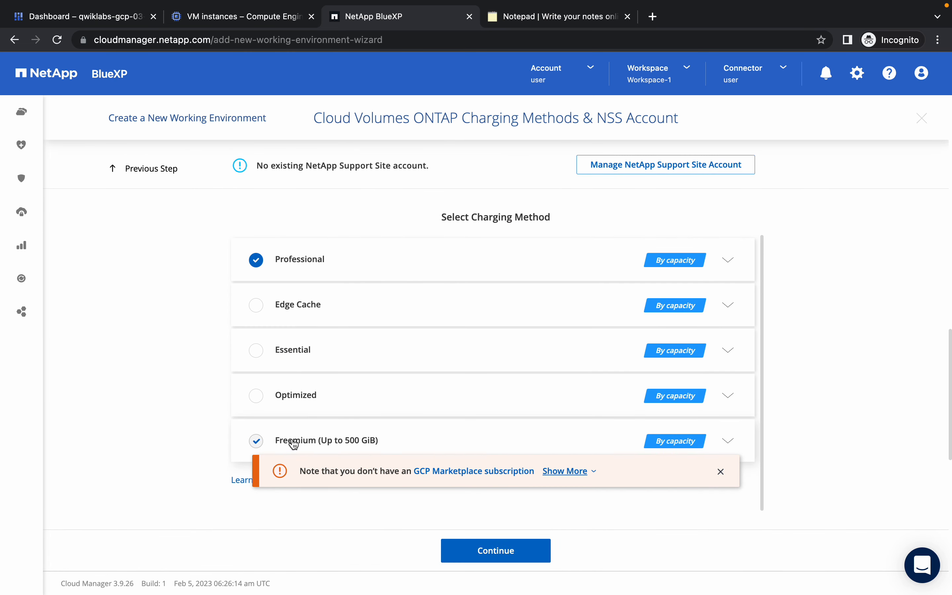
{"action": "left_click", "coordinate": [481, 543]}
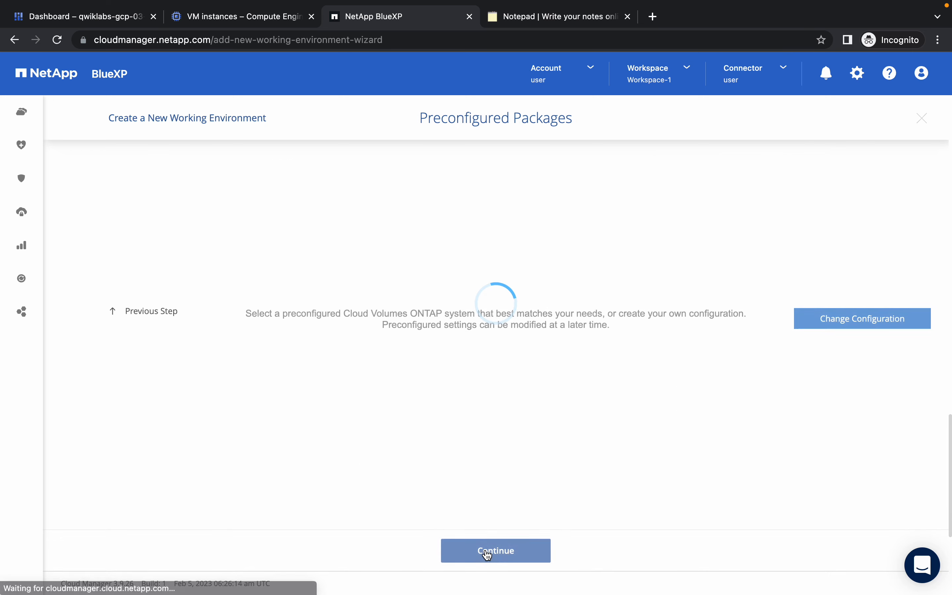
{"action": "left_click", "coordinate": [845, 179]}
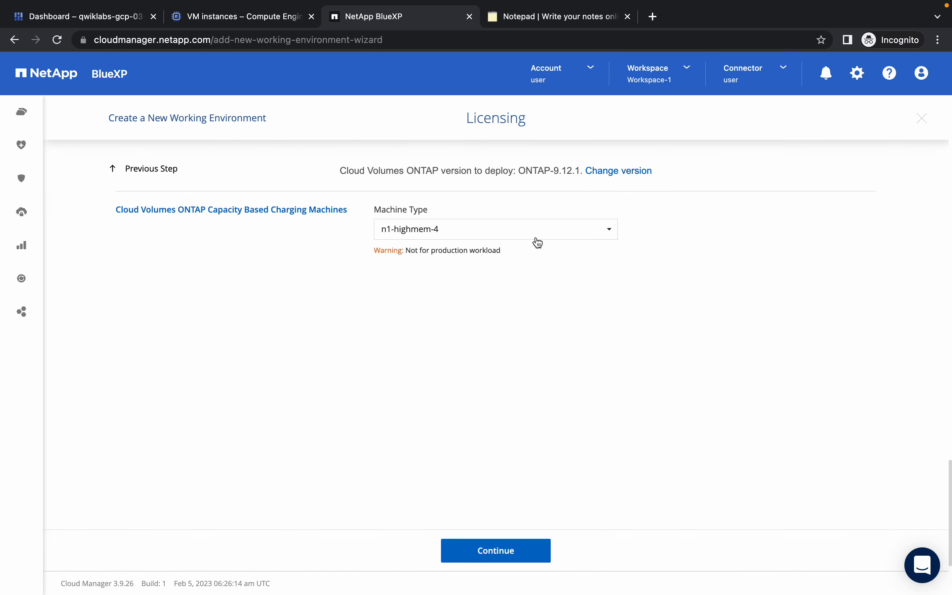
Set the ONTAP version to ONTAP-9.7P5 and machine type to n1-highmem-4.
{"action": "left_click", "coordinate": [622, 171]}
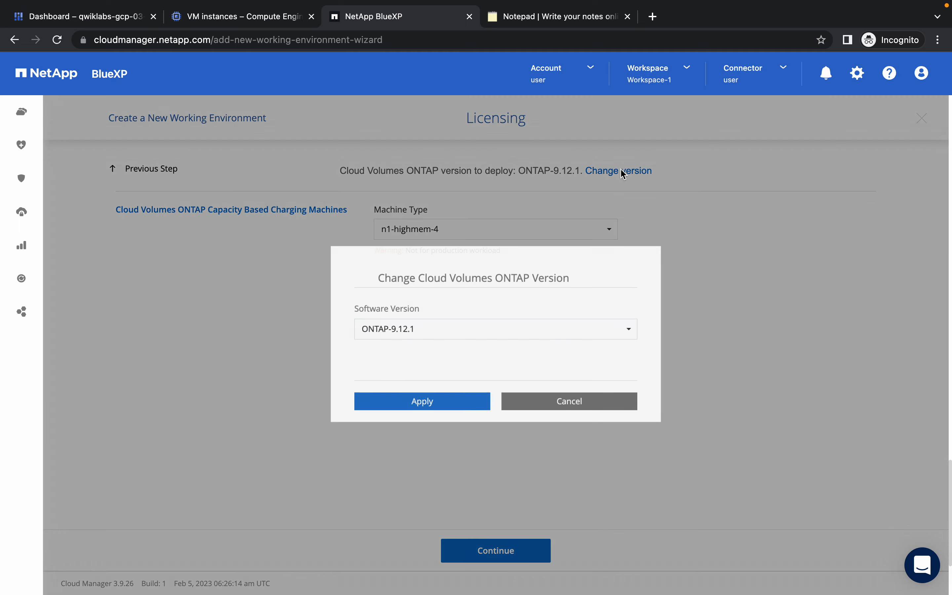
{"action": "left_click", "coordinate": [489, 329]}
{"action": "scroll", "coordinate": [473, 362], "scroll_direction": "down", "scroll_amount": 3}
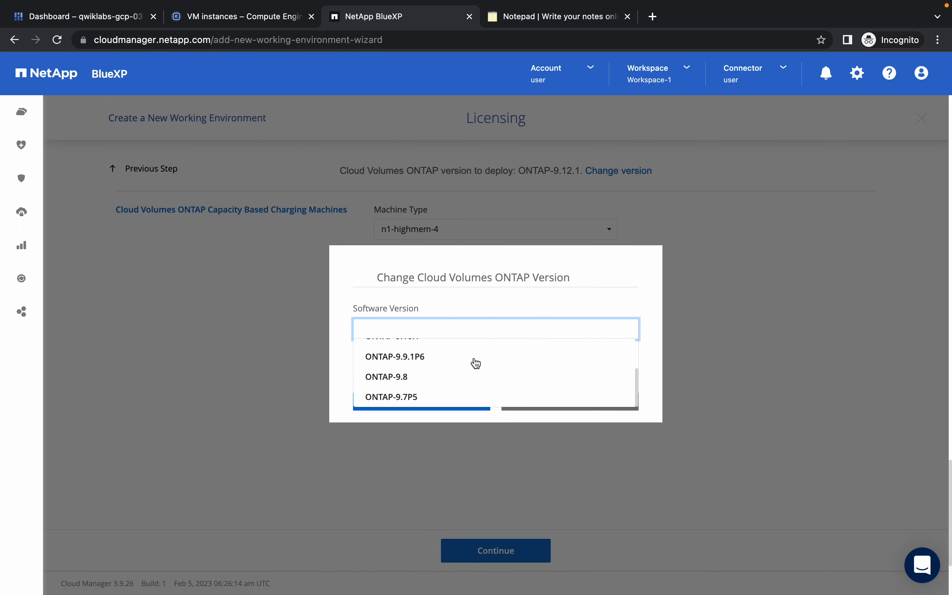
{"action": "left_click", "coordinate": [411, 401]}
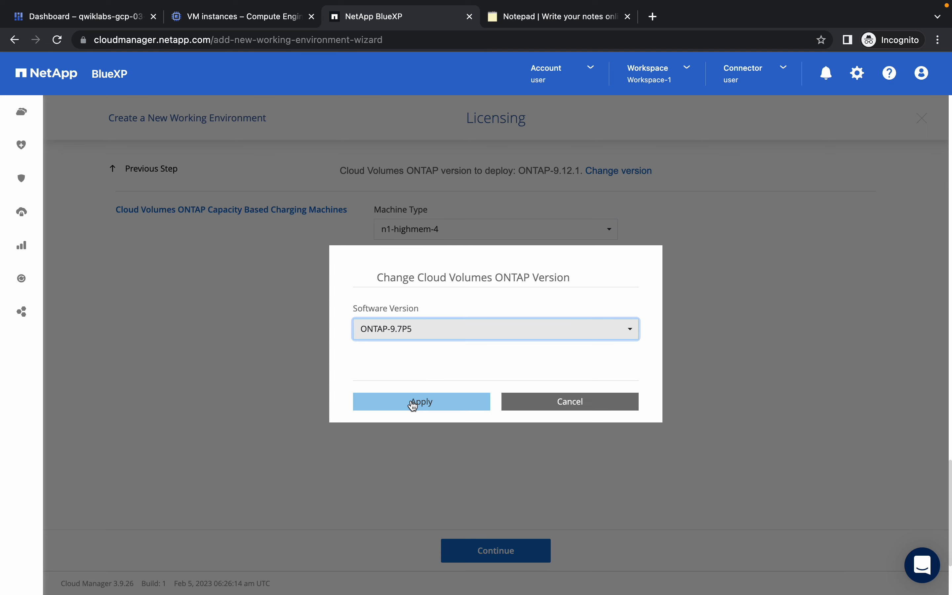
{"action": "left_click", "coordinate": [413, 402]}
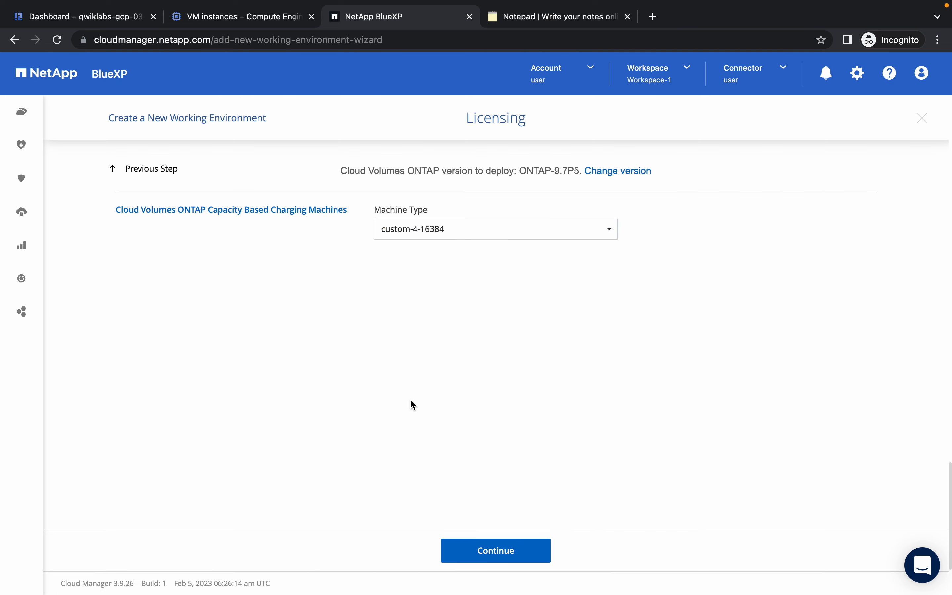
{"action": "left_click", "coordinate": [438, 238]}
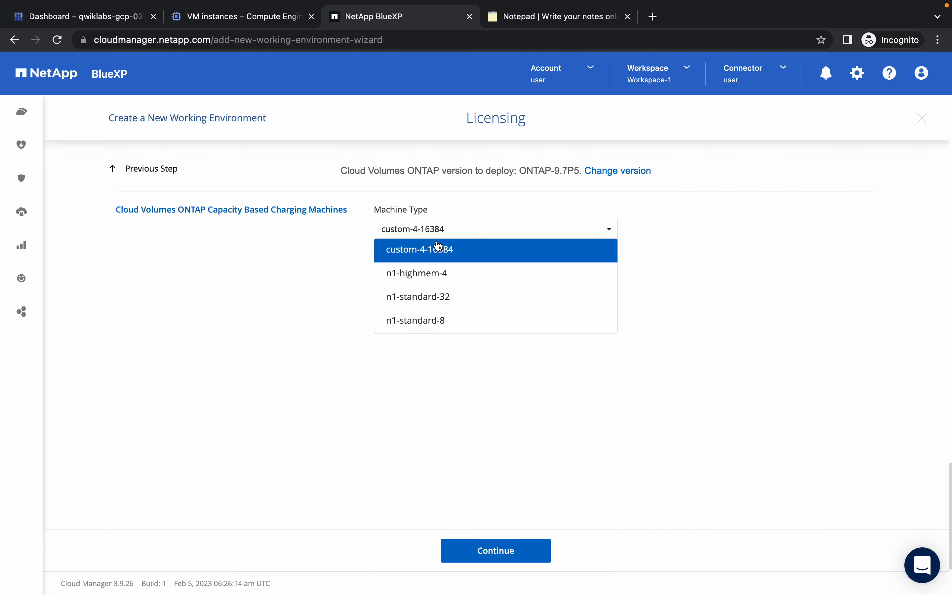
{"action": "left_click", "coordinate": [419, 282]}
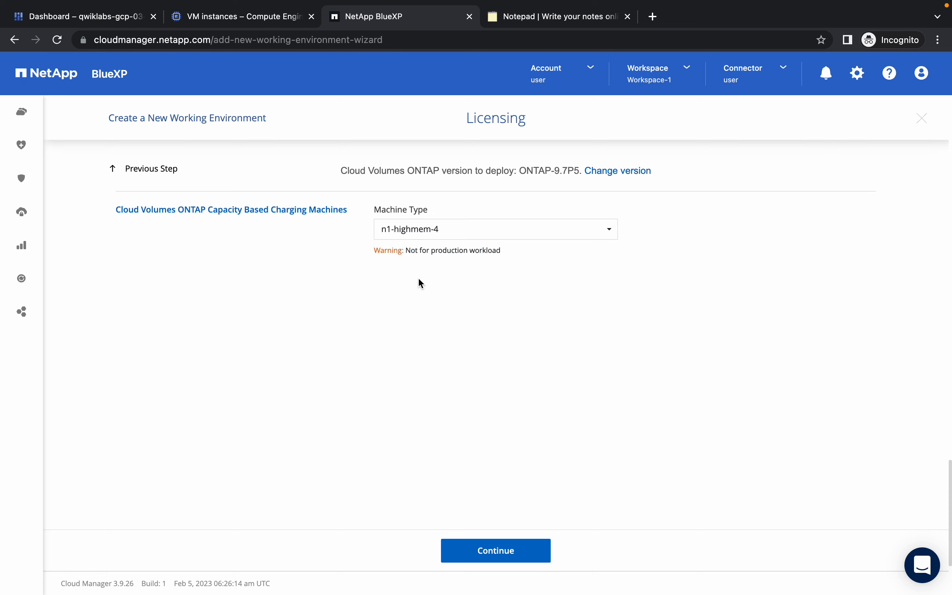
{"action": "left_click", "coordinate": [496, 555]}
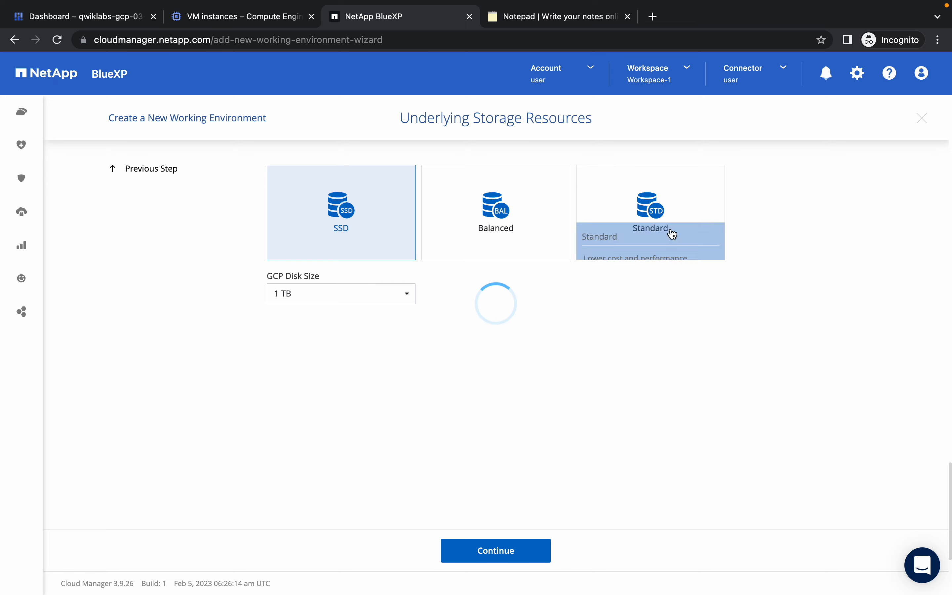
Use Standard 100 GB disks and keep the WORM defaults.
{"action": "left_click", "coordinate": [664, 233]}
{"action": "left_click", "coordinate": [644, 299]}
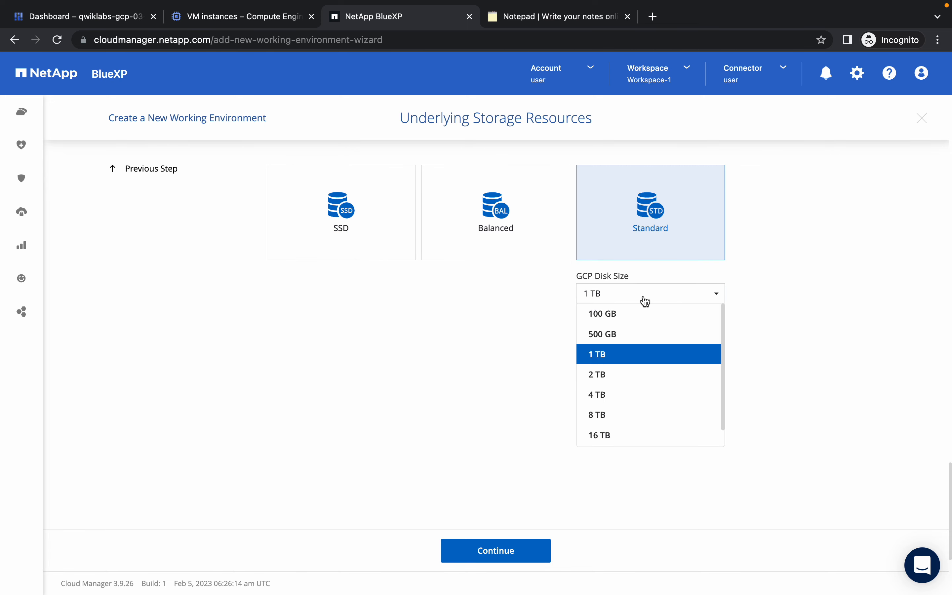
{"action": "left_click", "coordinate": [614, 314]}
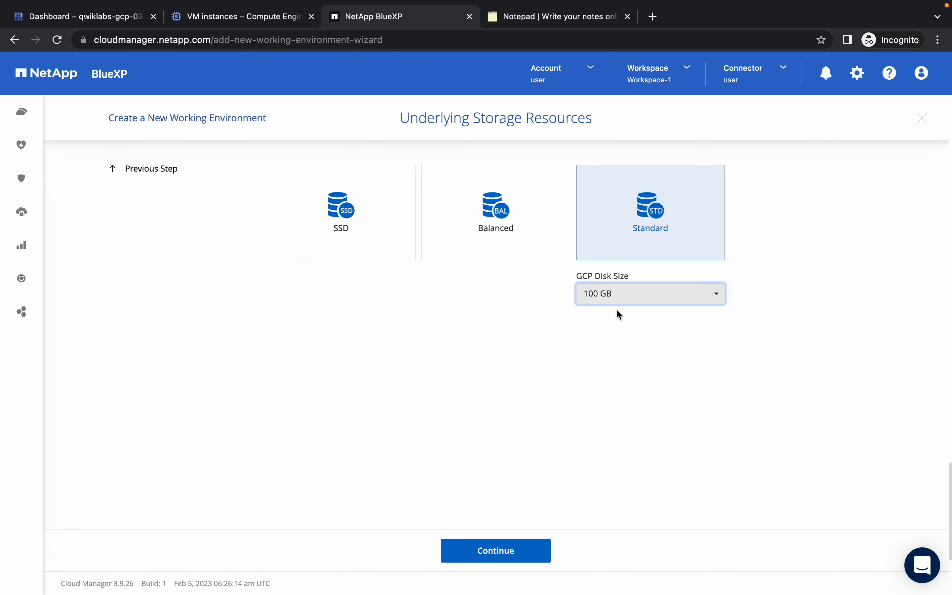
{"action": "left_click", "coordinate": [486, 558]}
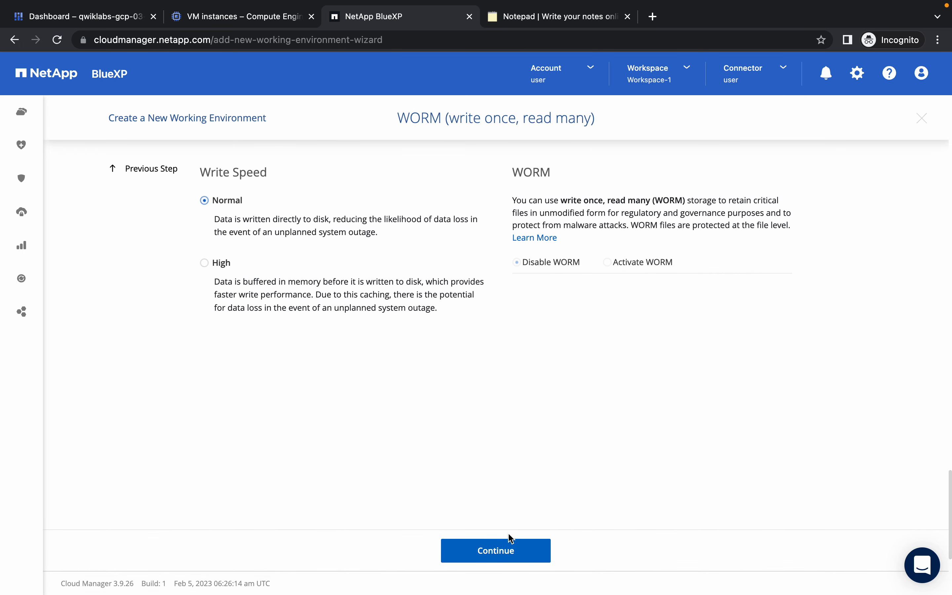
{"action": "left_click", "coordinate": [503, 553]}
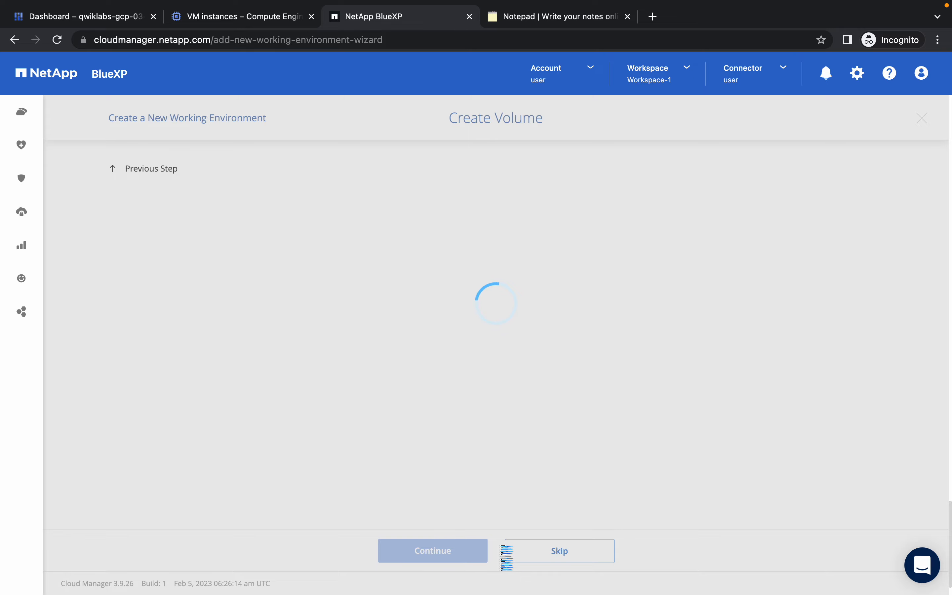
Copy the volume name data1 from the lab's Create Volume instructions.
{"action": "key", "text": "ctrl+Left"}
{"action": "scroll", "coordinate": [311, 295], "scroll_direction": "down", "scroll_amount": 20}
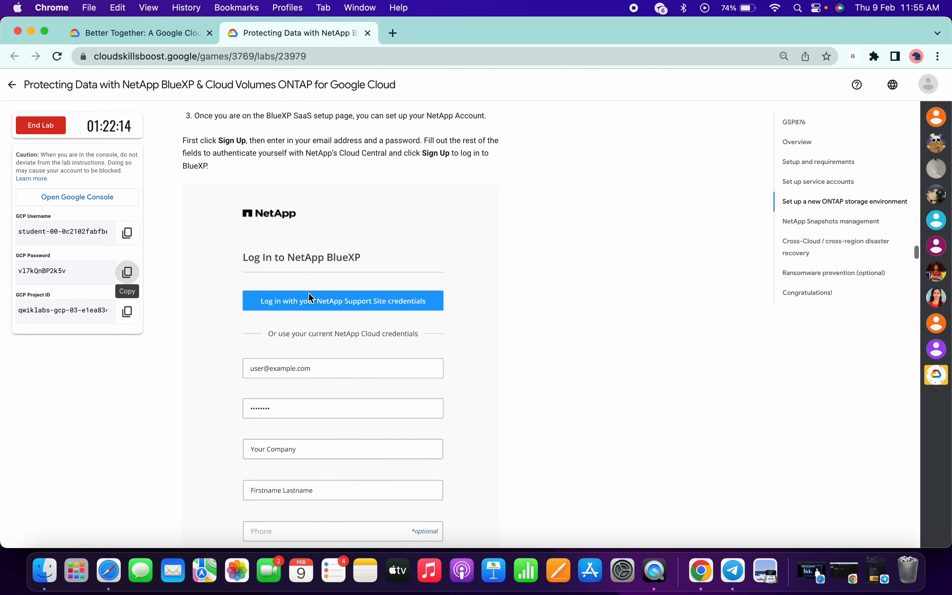
{"action": "scroll", "coordinate": [309, 295], "scroll_direction": "down", "scroll_amount": 20}
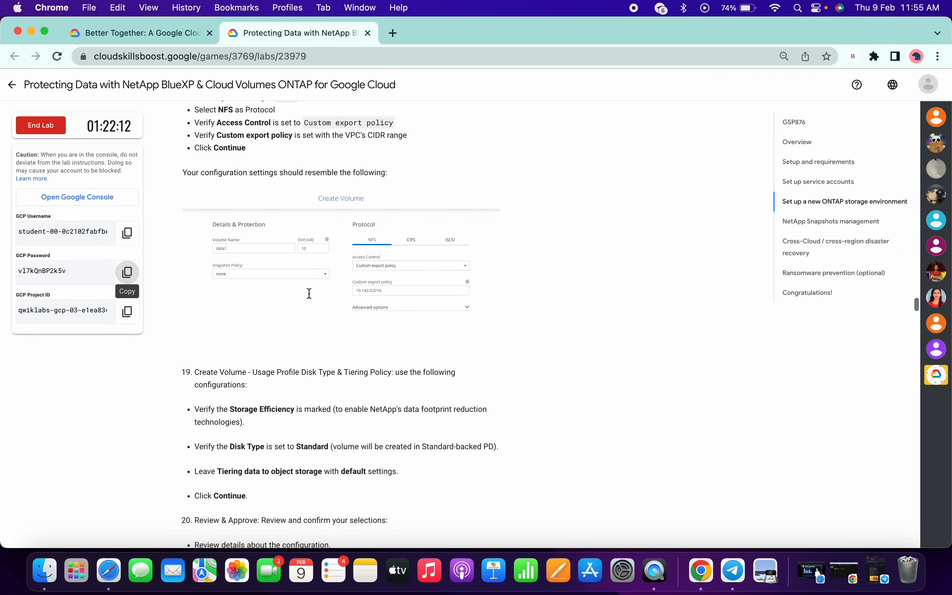
{"action": "left_click_drag", "start_coordinate": [194, 338], "coordinate": [261, 411]}
{"action": "left_click", "coordinate": [261, 411]}
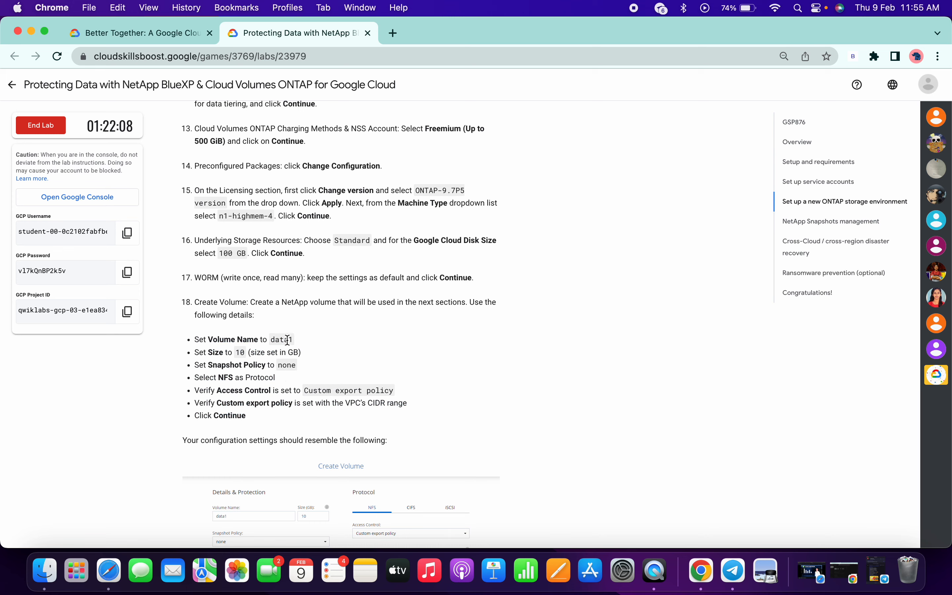
{"action": "double_click", "coordinate": [282, 339]}
{"action": "key", "text": "ctrl+c"}
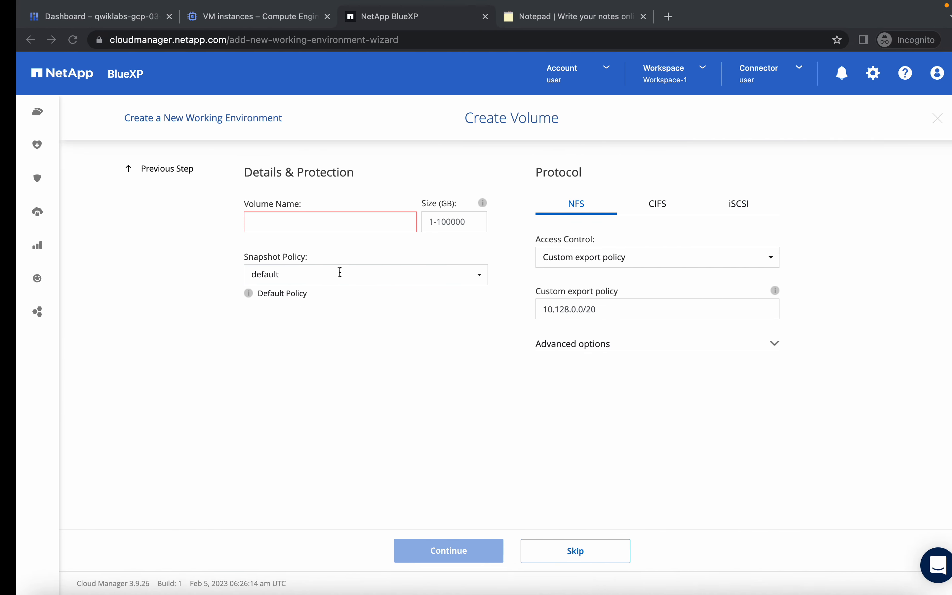
Create NFS volume data1 at 10 GB with snapshot policy none.
{"action": "left_click", "coordinate": [304, 223]}
{"action": "key", "text": "ctrl+v"}
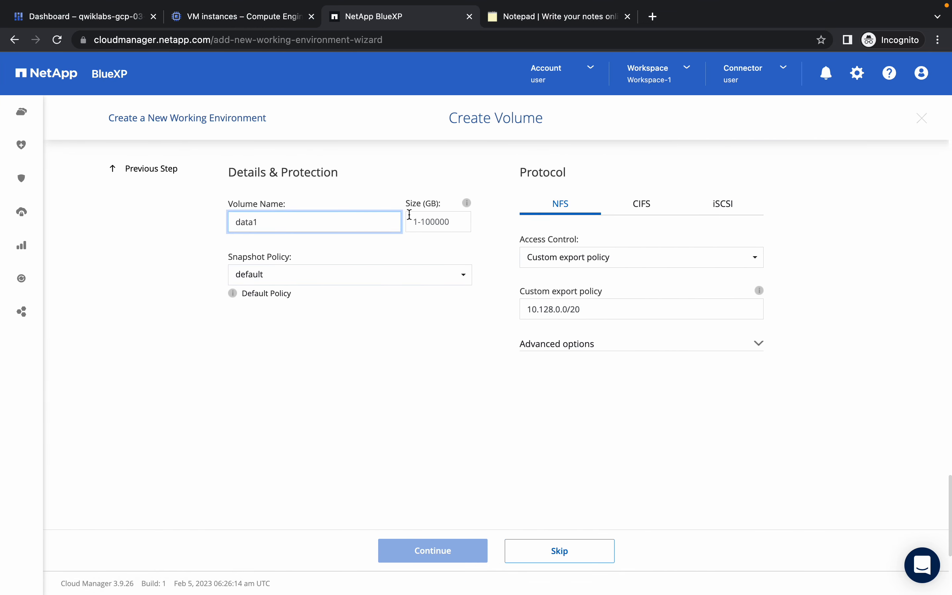
{"action": "left_click", "coordinate": [427, 223]}
{"action": "type", "text": "10"}
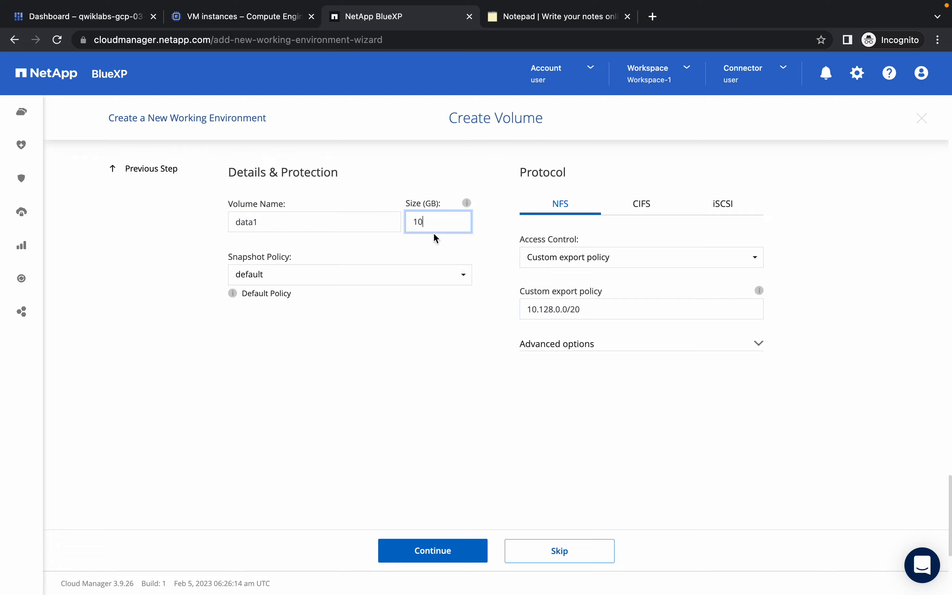
{"action": "left_click", "coordinate": [302, 276]}
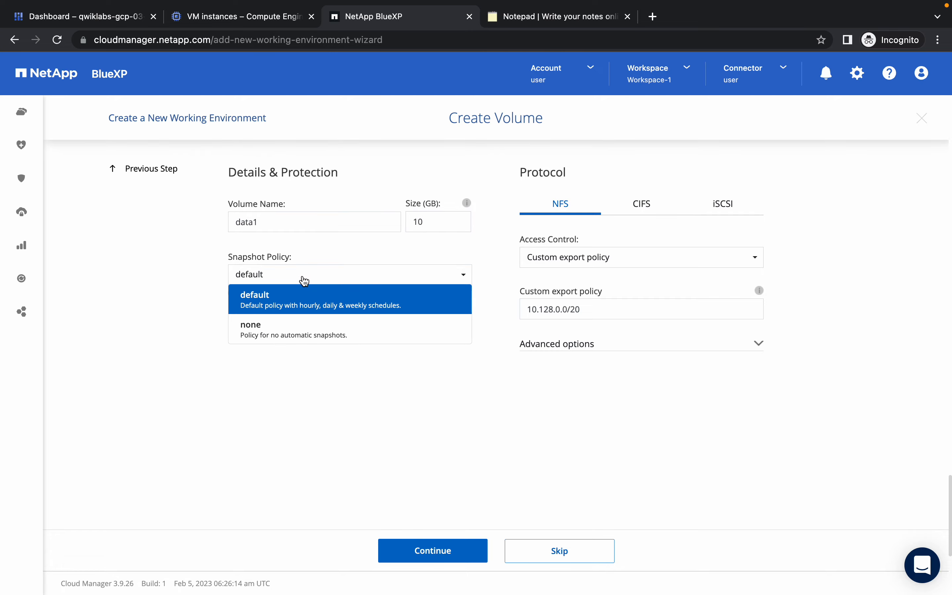
{"action": "left_click", "coordinate": [281, 330]}
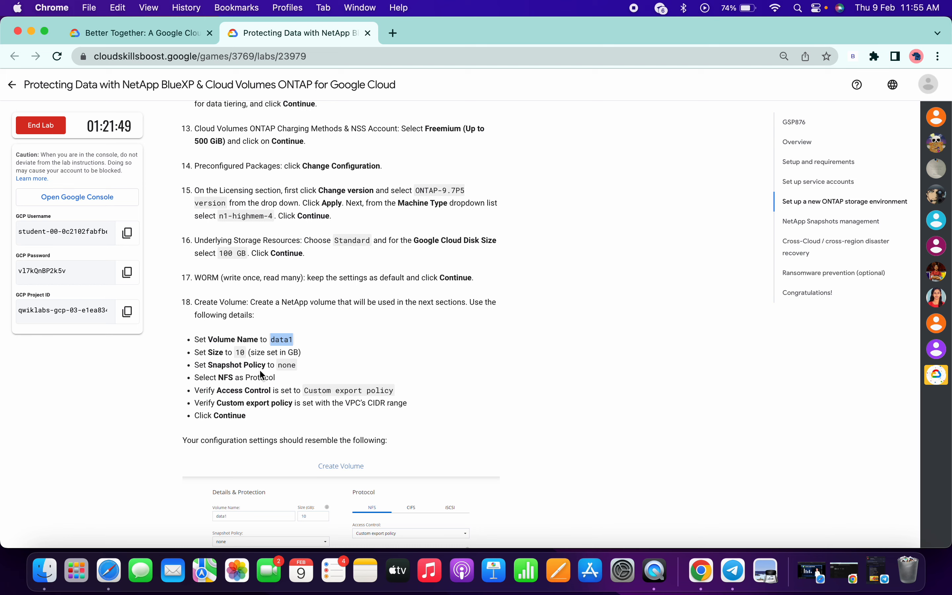
{"action": "left_click_drag", "start_coordinate": [205, 365], "coordinate": [315, 365]}
{"action": "key", "text": "ctrl+Right"}
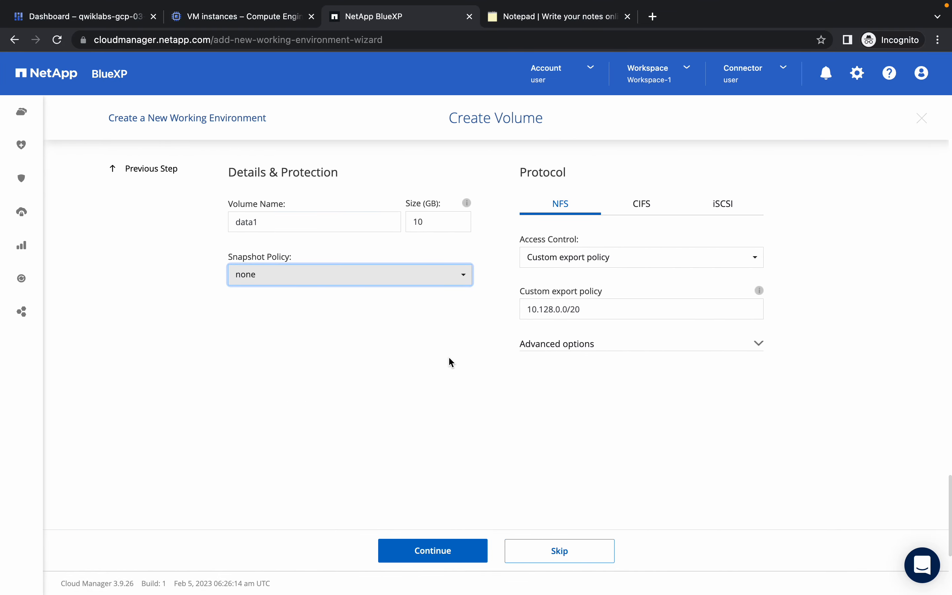
{"action": "left_click", "coordinate": [450, 380]}
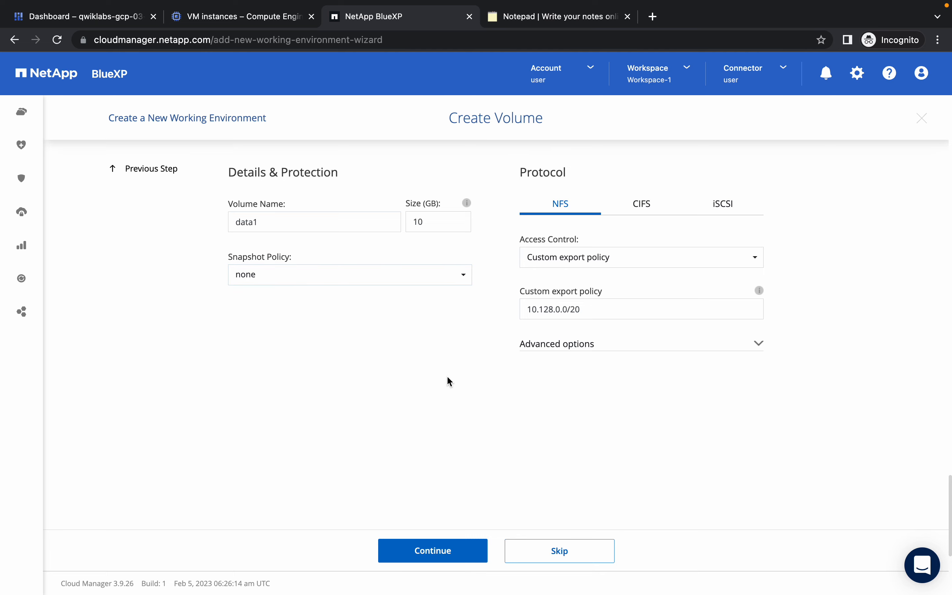
{"action": "left_click", "coordinate": [437, 552]}
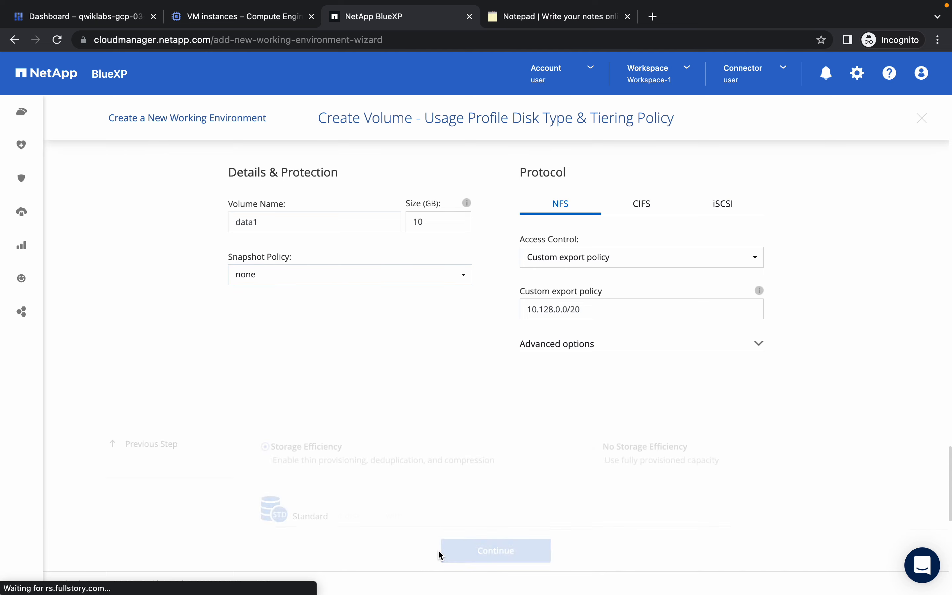
Tick both Review & Approve acknowledgements and submit cluster1 with Go.
{"action": "left_click", "coordinate": [468, 550]}
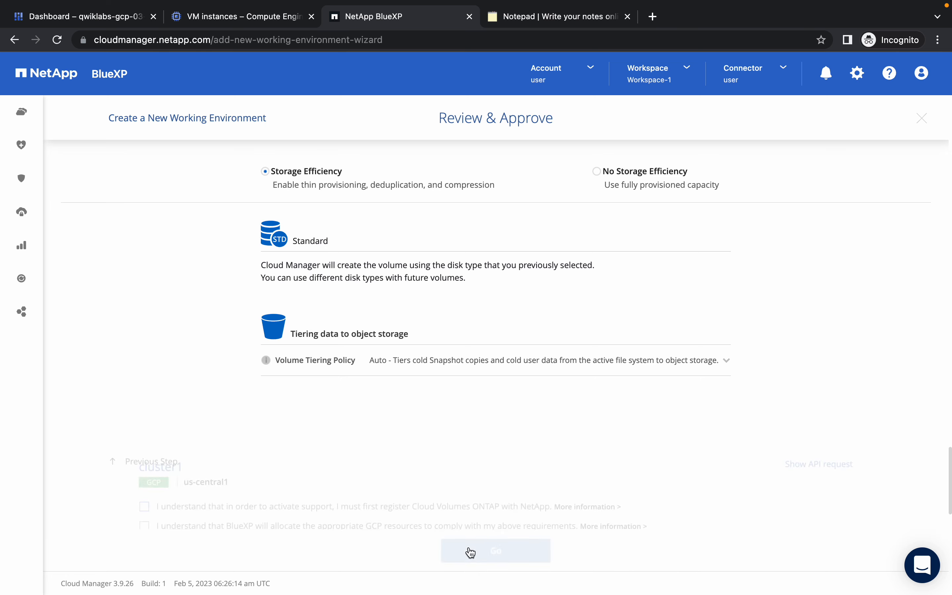
{"action": "left_click", "coordinate": [144, 214]}
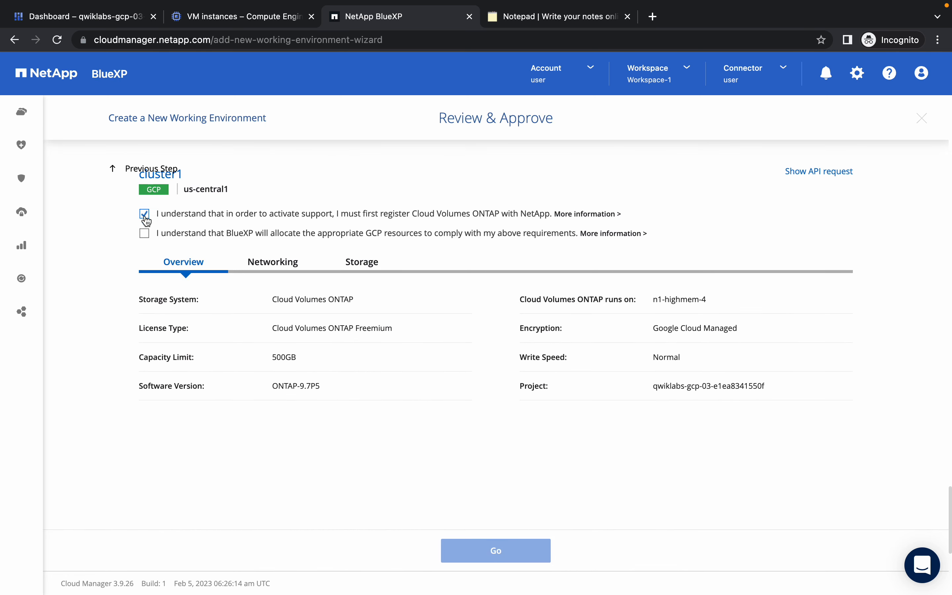
{"action": "left_click", "coordinate": [145, 233]}
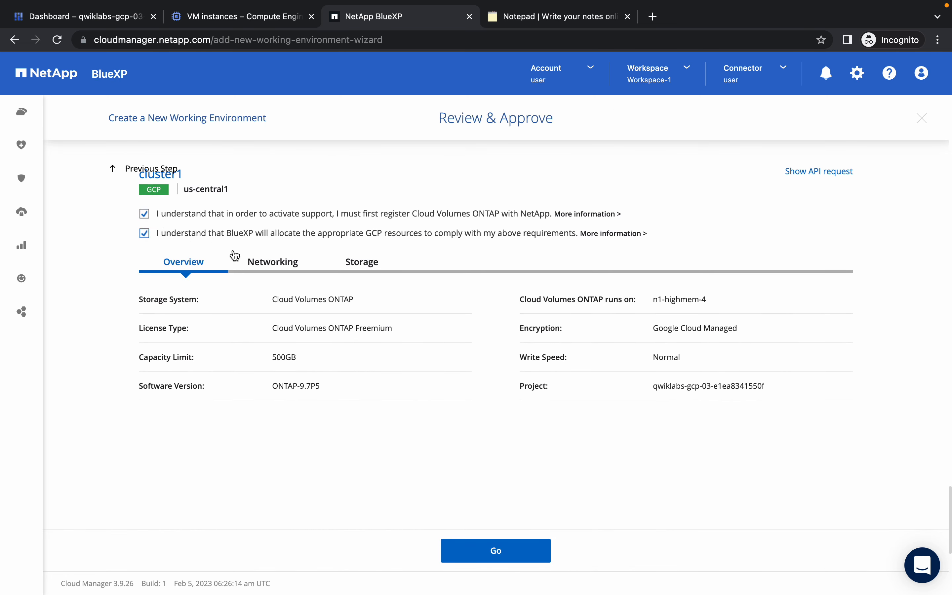
{"action": "left_click", "coordinate": [496, 550]}
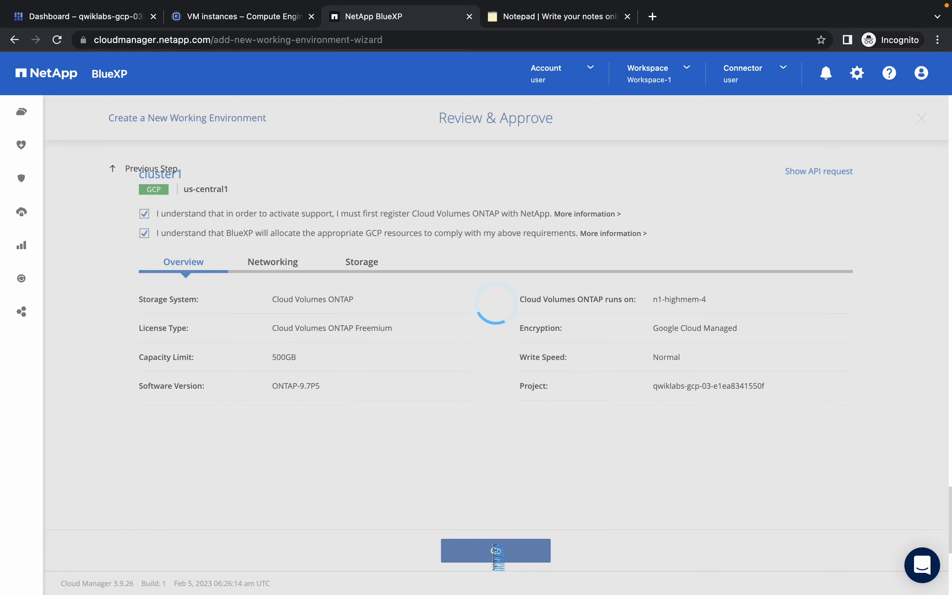
Review the lab instructions while the creation request processes.
{"action": "key", "text": "ctrl+Left"}
{"action": "scroll", "coordinate": [739, 357], "scroll_direction": "down", "scroll_amount": 15}
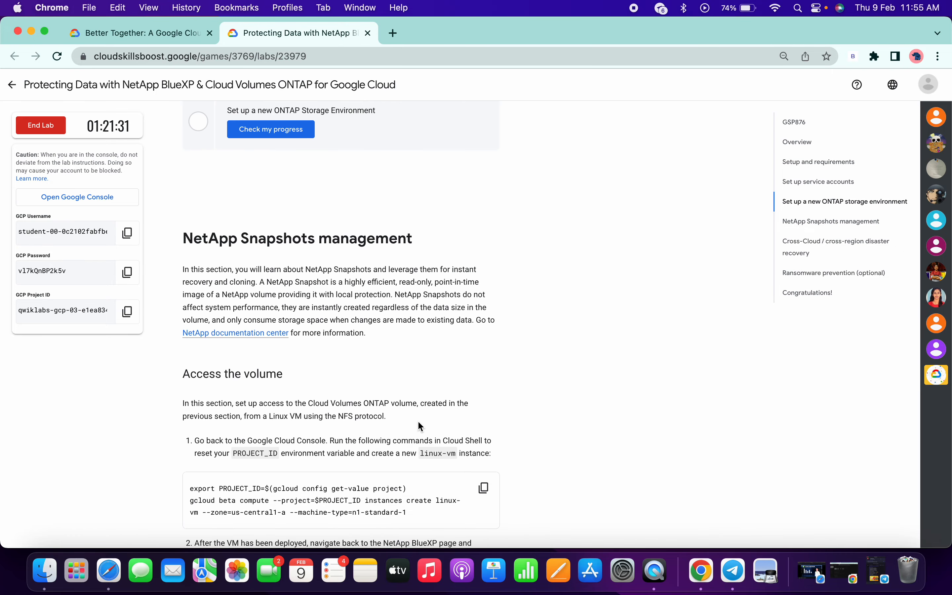
{"action": "key", "text": "ctrl+Right"}
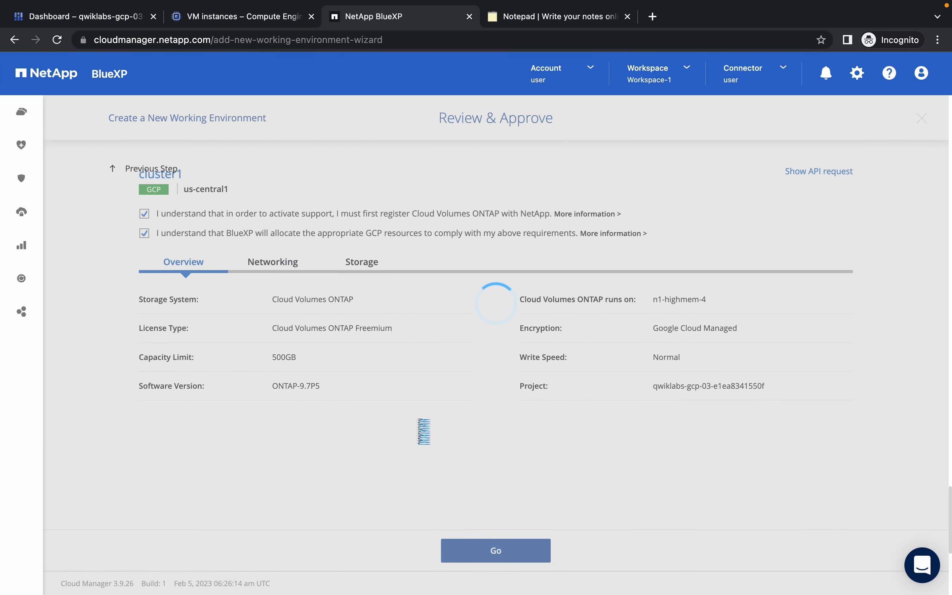